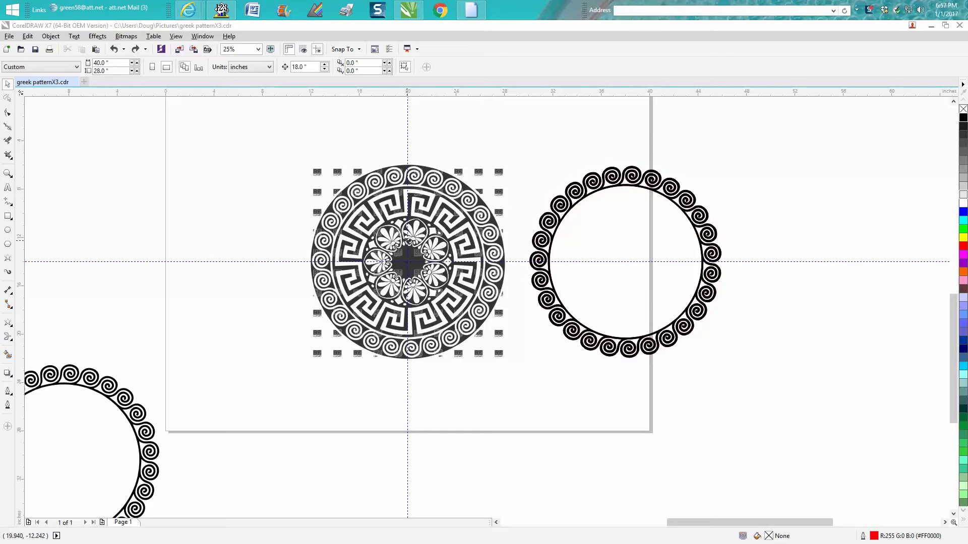
# Zoom in on the flower motifs at the right side of the medallion
pyautogui.click(8, 174)
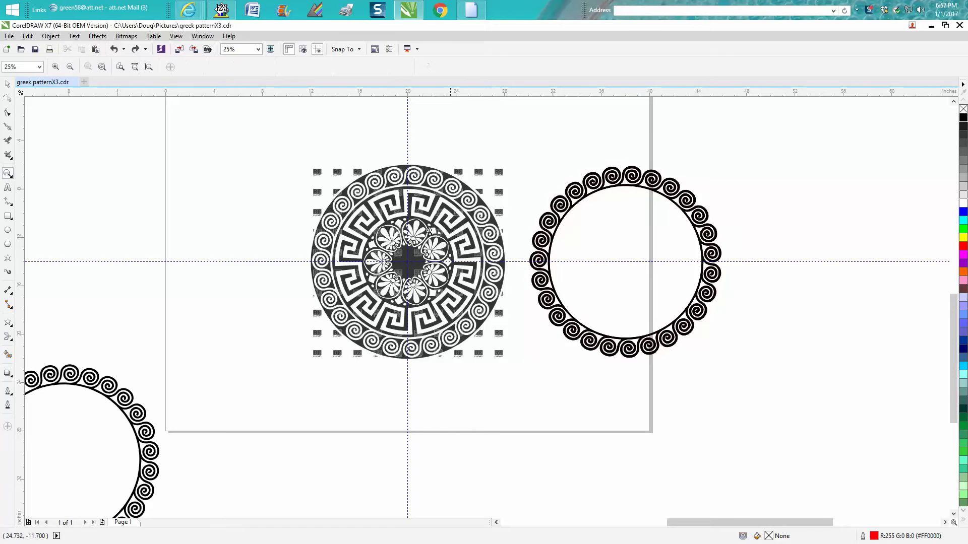
pyautogui.moveTo(379, 213); pyautogui.dragTo(541, 284)
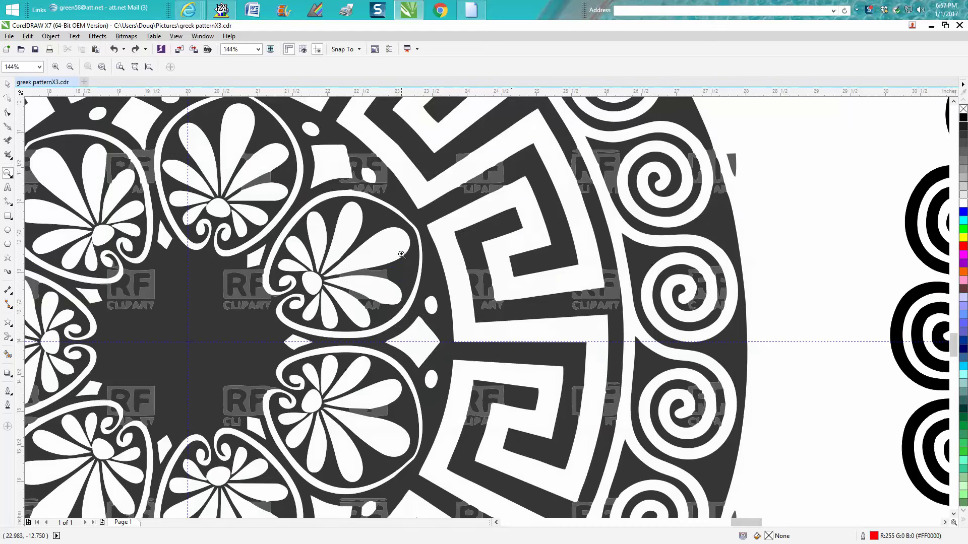
# Smart Fill the flower's left petals, surrounding ring and upper petals yellow
pyautogui.click(8, 84)
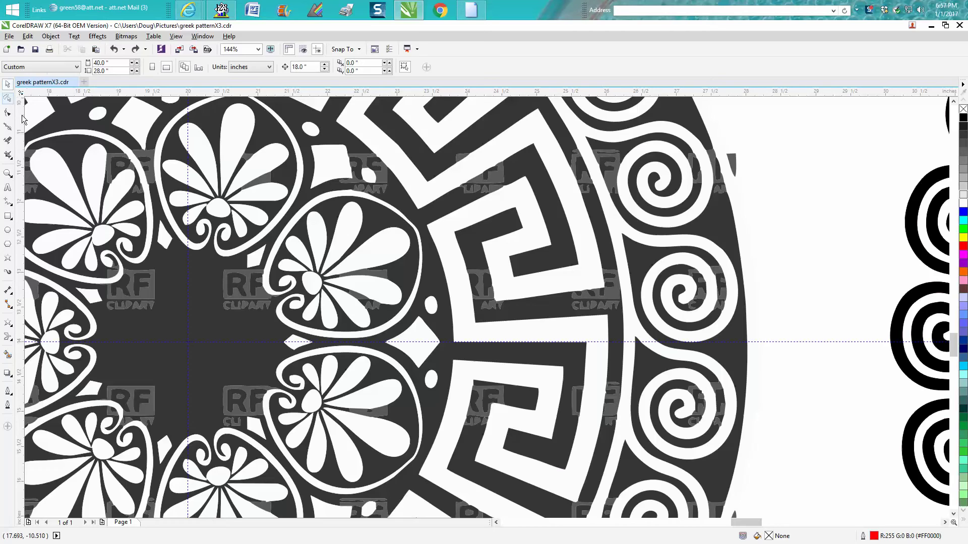
pyautogui.click(8, 354)
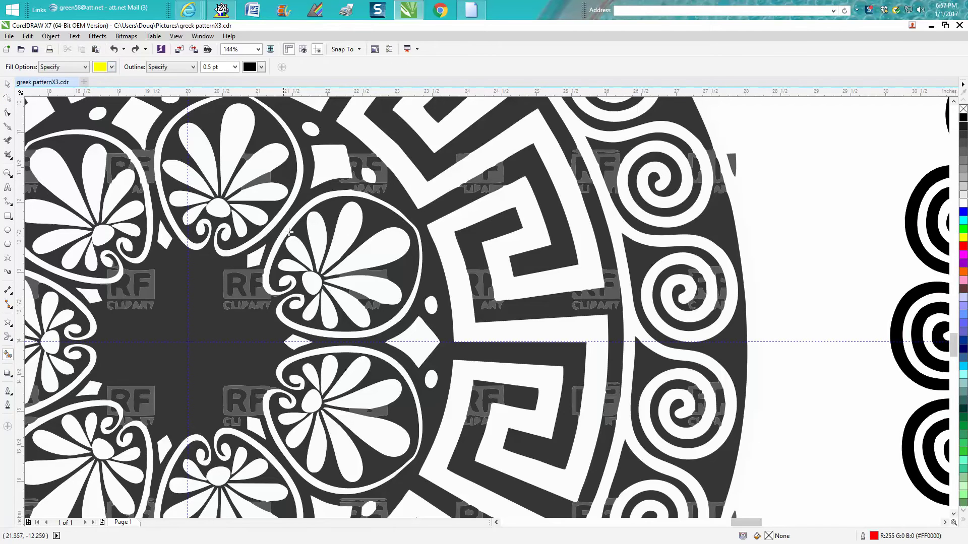
pyautogui.click(295, 248)
pyautogui.click(288, 265)
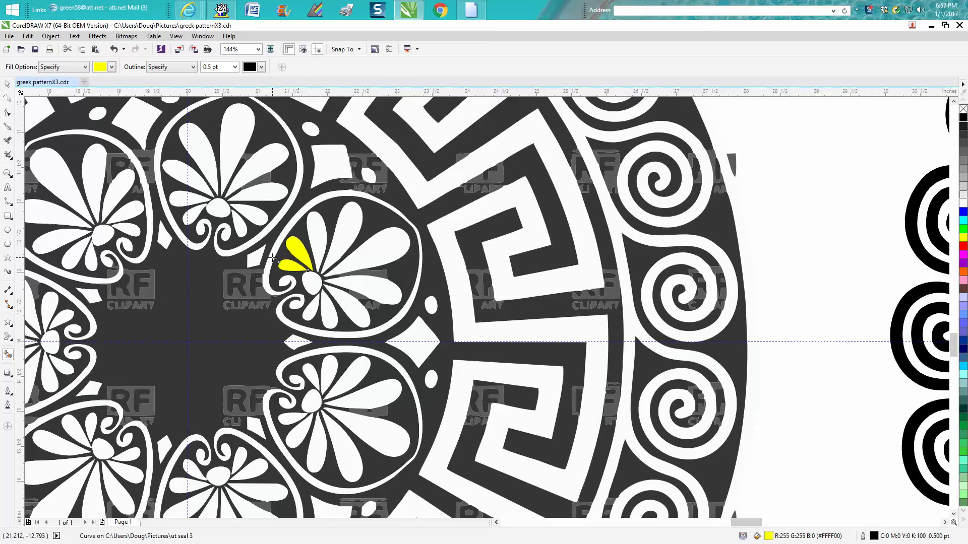
pyautogui.click(306, 287)
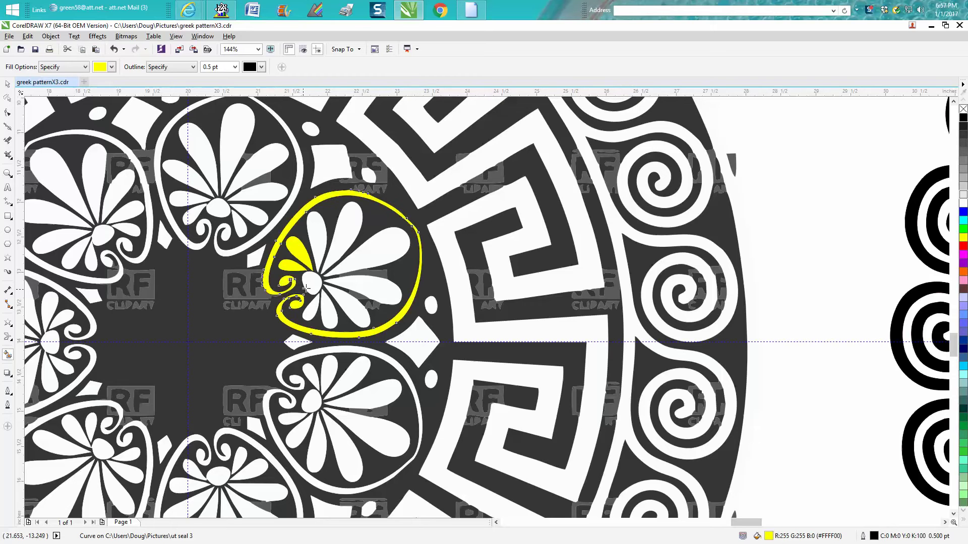
pyautogui.click(319, 250)
pyautogui.click(344, 232)
pyautogui.click(380, 247)
# Fill the lower petals and the two diamonds below the flower yellow
pyautogui.click(355, 299)
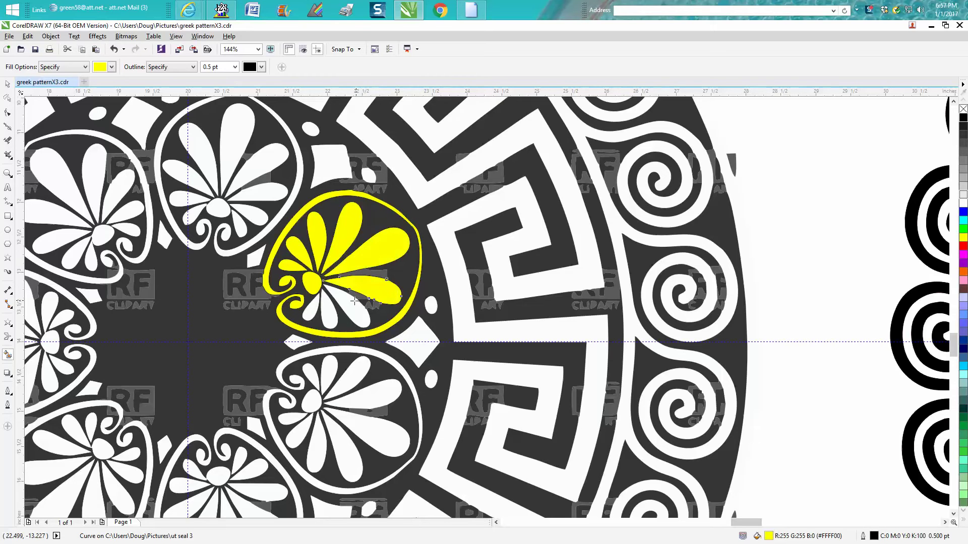
pyautogui.click(334, 313)
pyautogui.click(308, 305)
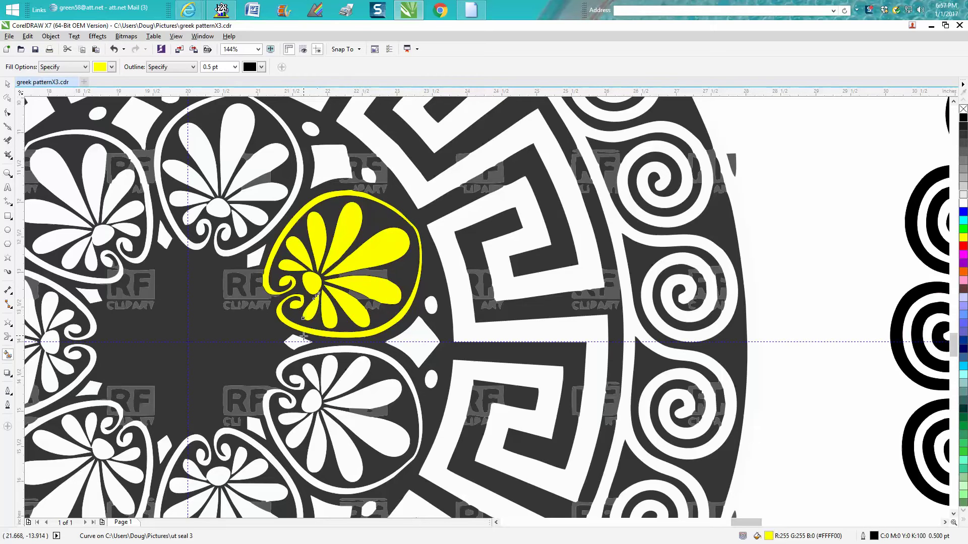
pyautogui.click(296, 341)
pyautogui.click(417, 331)
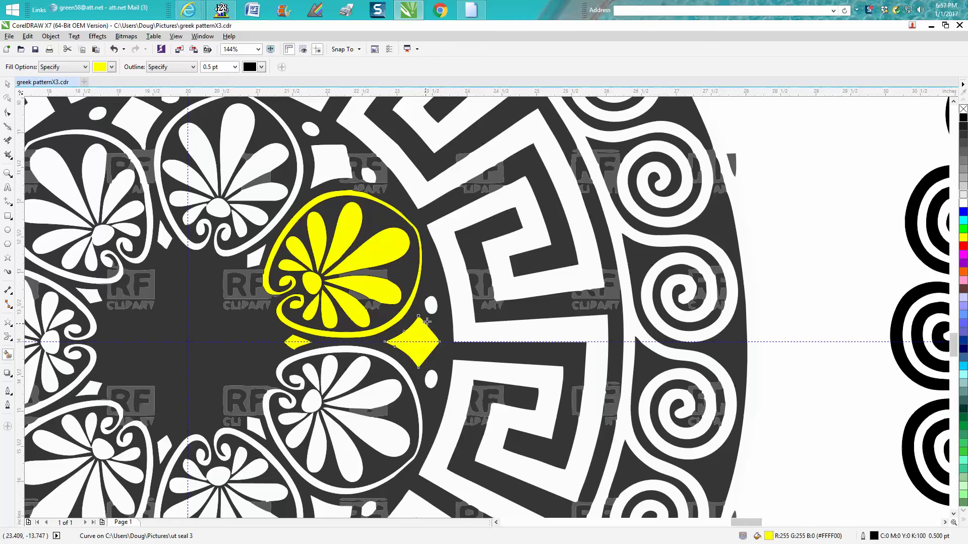
pyautogui.scroll(-2, 441, 300)
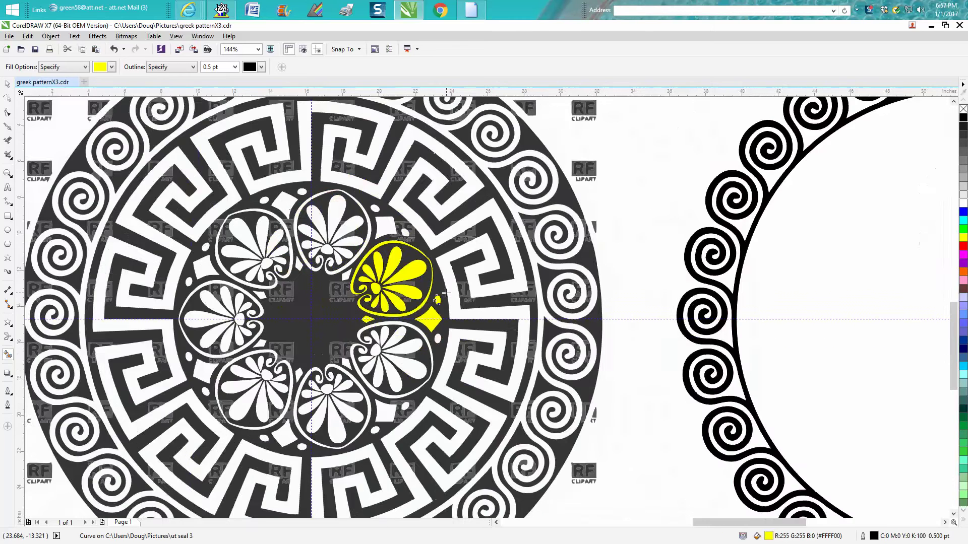
pyautogui.scroll(-2, 446, 293)
# Define a Find Objects search for a specific uniform fill of yellow (R255 G255 B0)
pyautogui.scroll(-1, 447, 294)
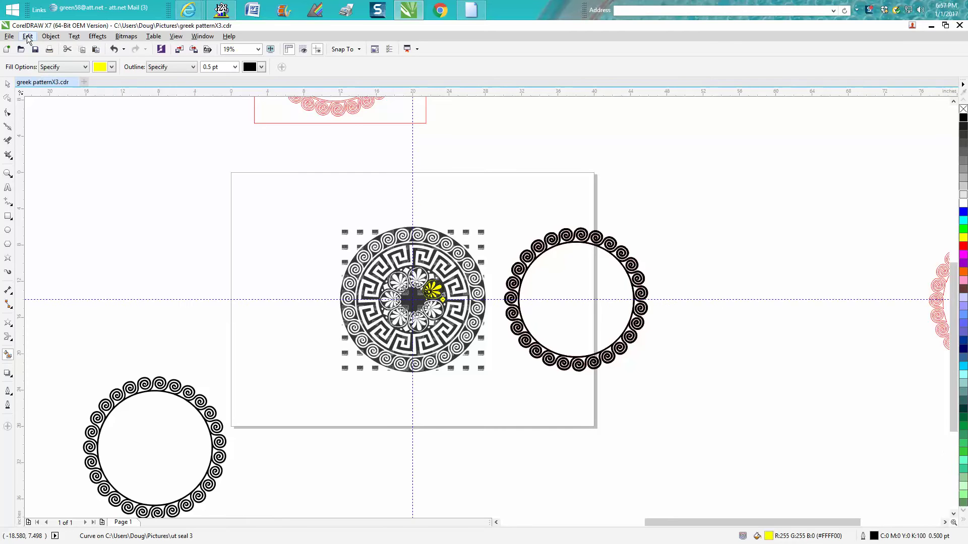
pyautogui.click(28, 37)
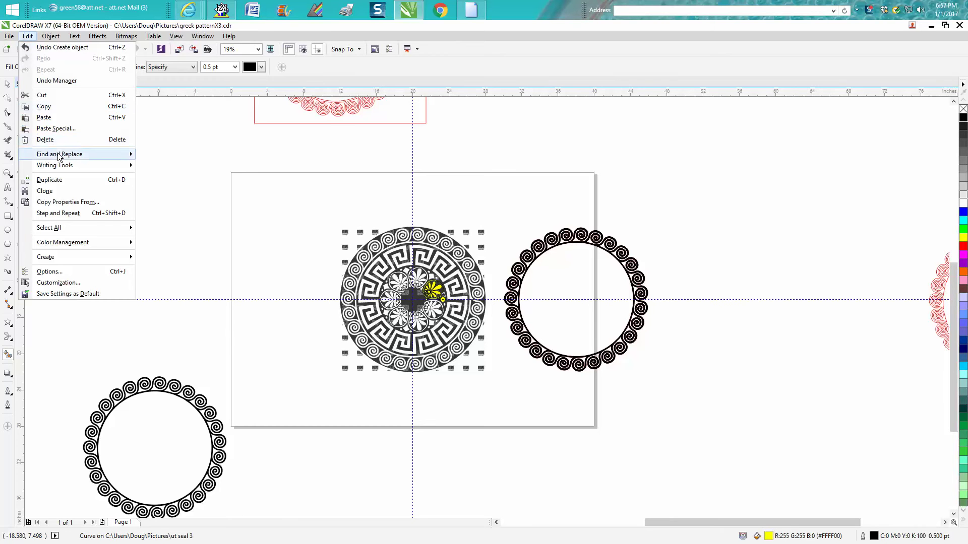
pyautogui.moveTo(59, 154)
pyautogui.click(162, 155)
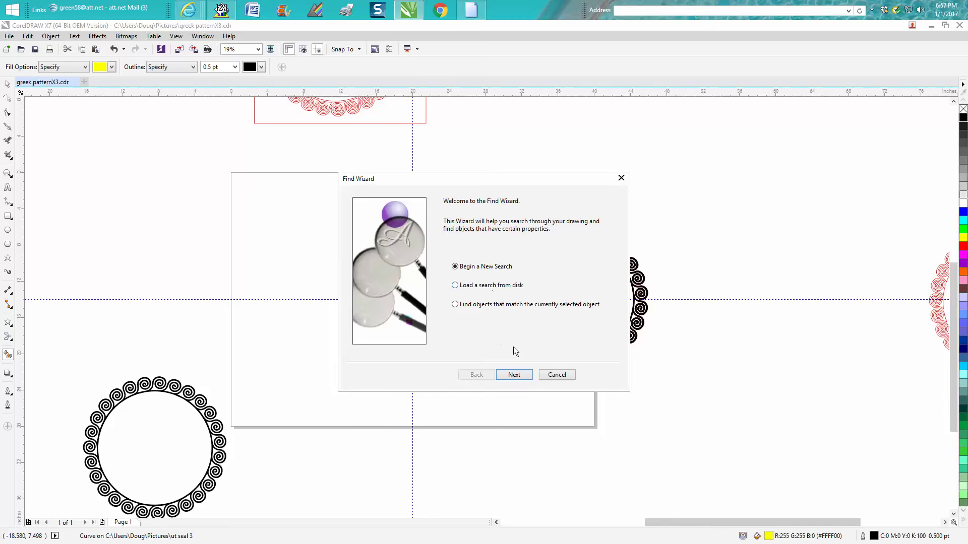
pyautogui.click(522, 376)
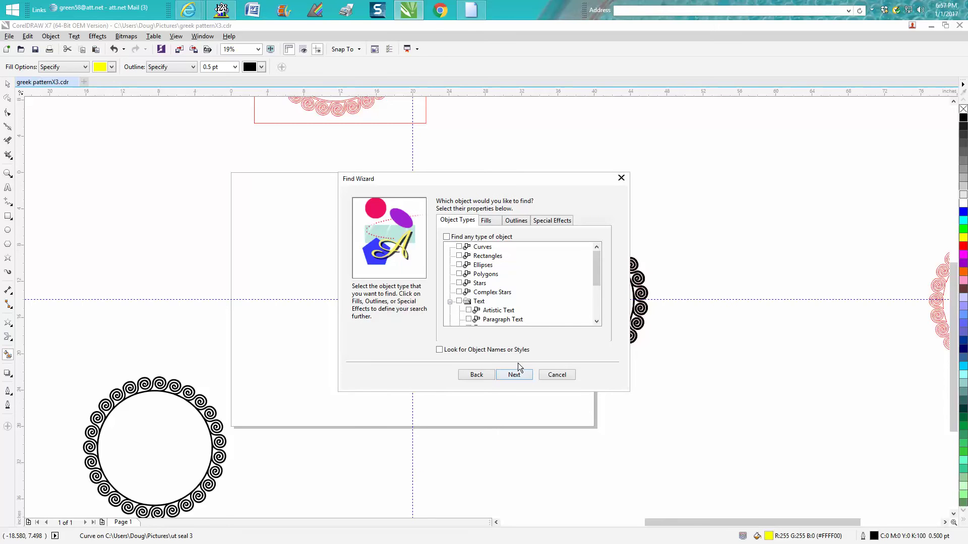
pyautogui.click(487, 222)
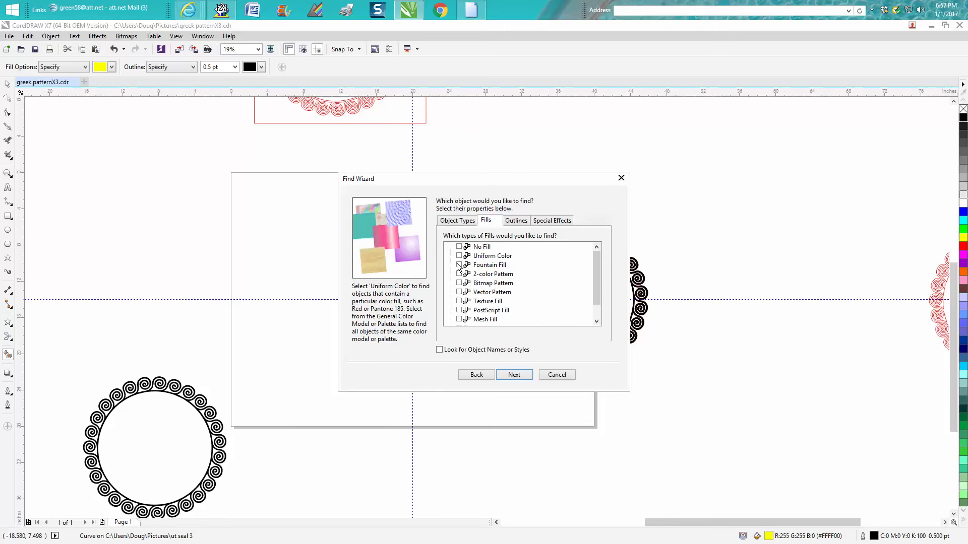
pyautogui.click(514, 375)
pyautogui.click(382, 231)
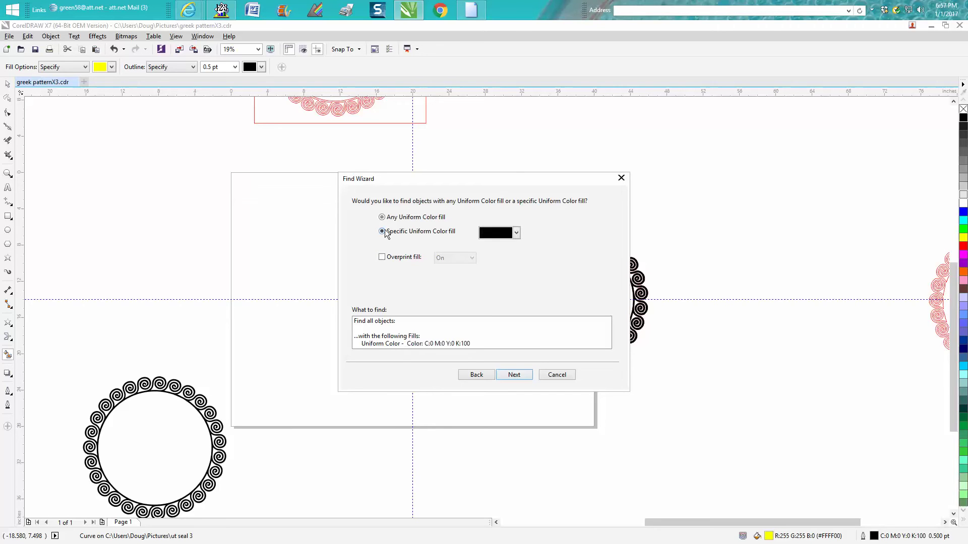
pyautogui.click(516, 233)
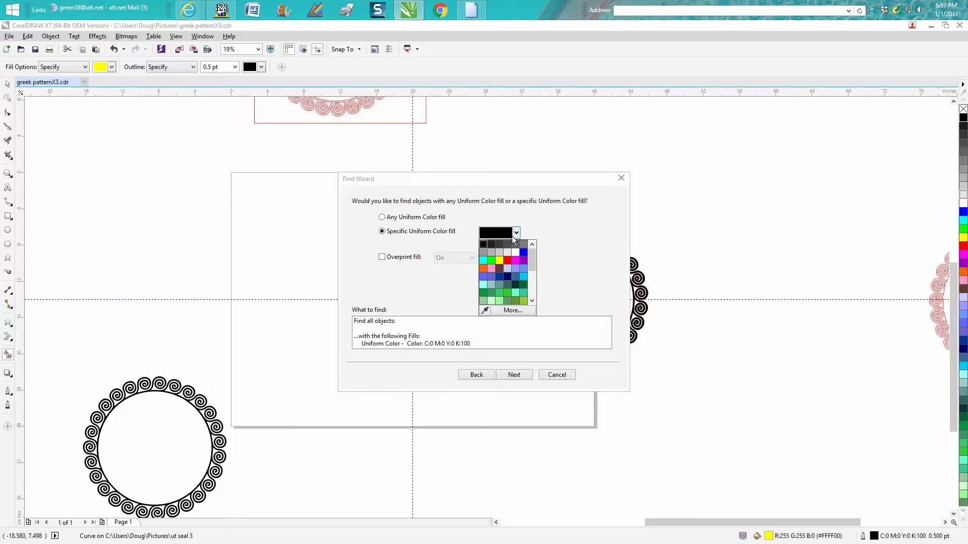
pyautogui.click(499, 260)
pyautogui.click(514, 375)
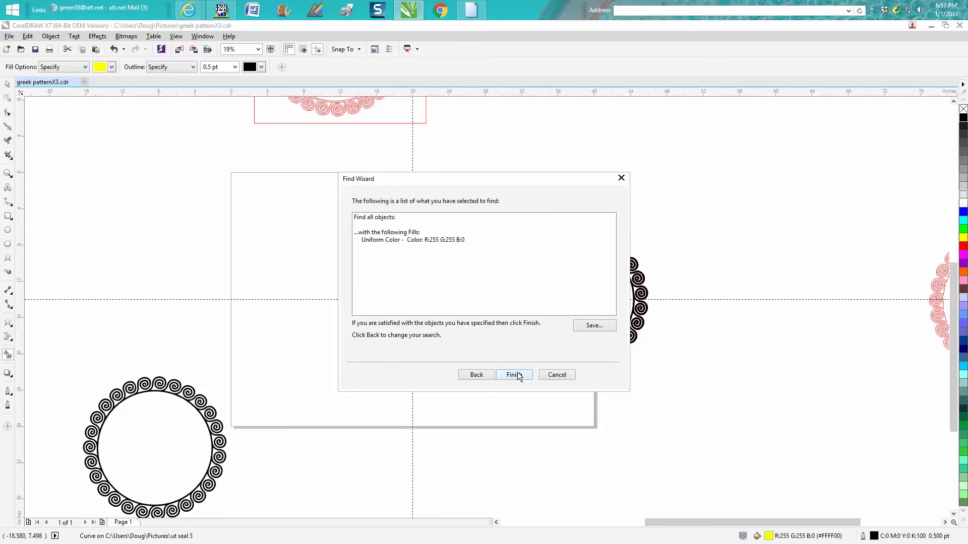
pyautogui.click(514, 375)
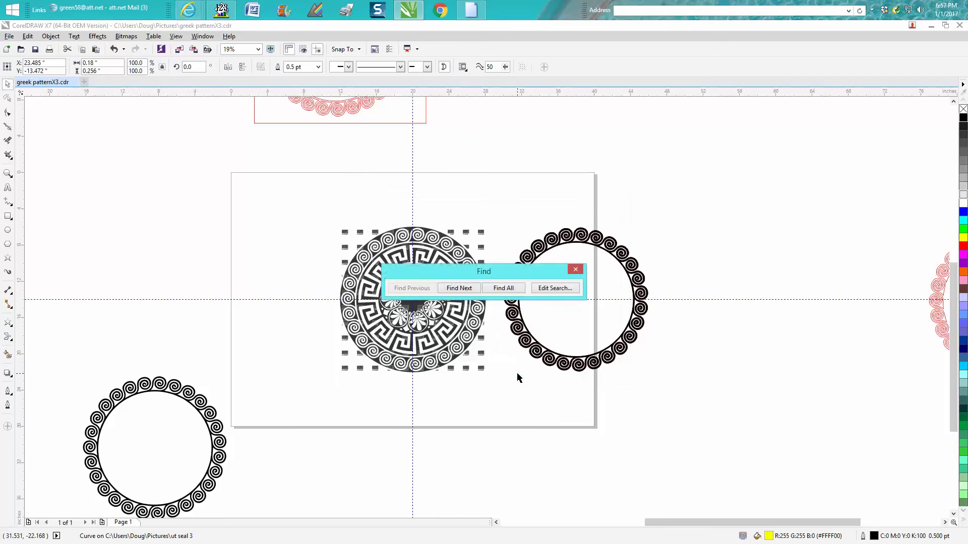
# Select all yellow objects, shift the flower 18" right into the ring, and move the medallion aside
pyautogui.click(502, 289)
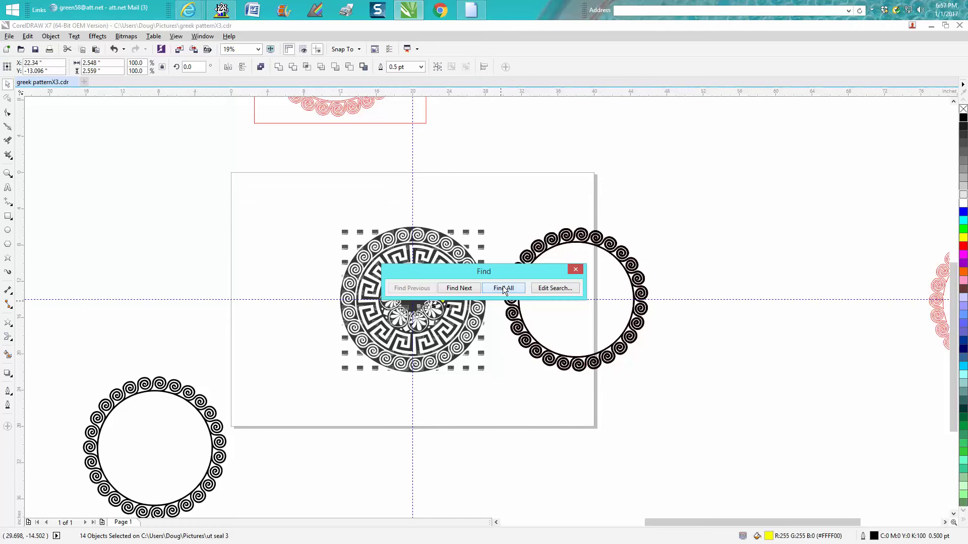
pyautogui.click(575, 269)
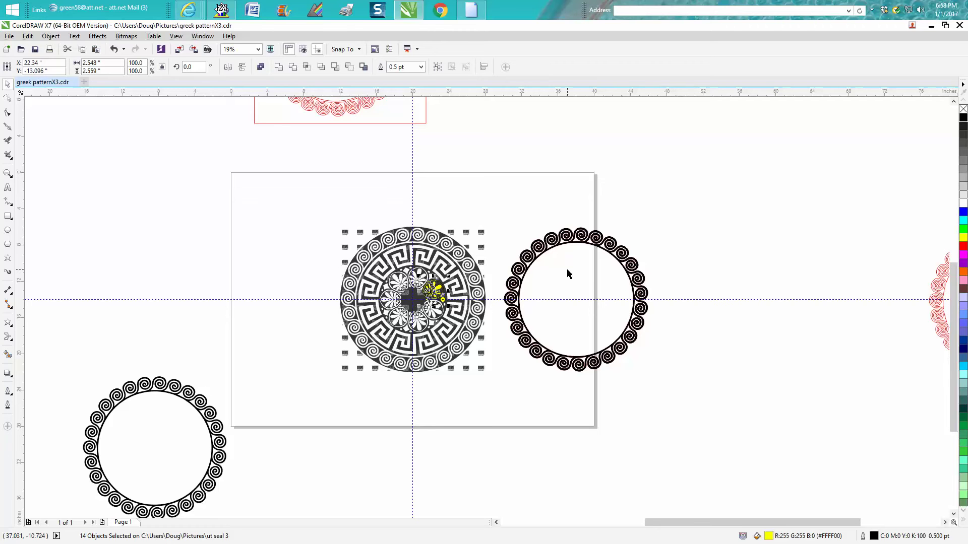
pyautogui.hotkey('ctrl', 'r')
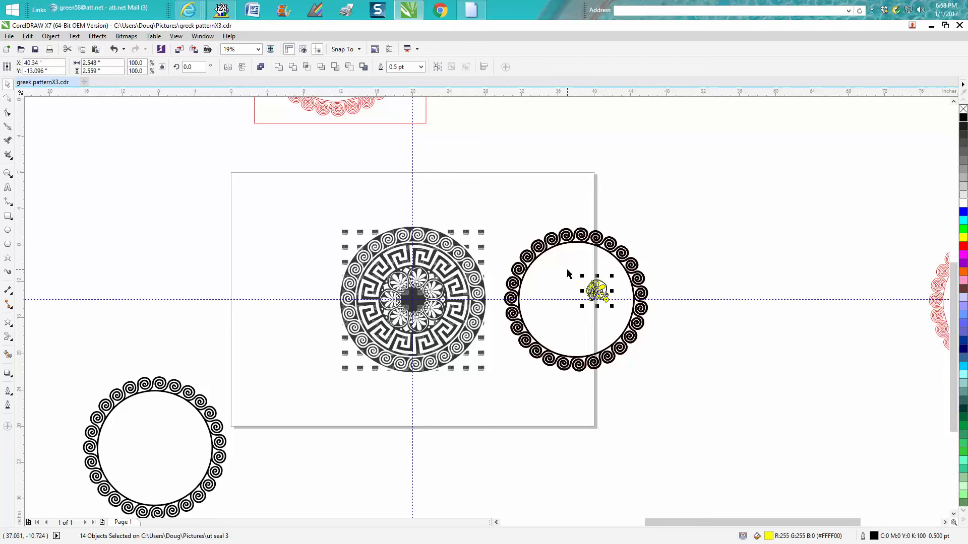
pyautogui.moveTo(321, 218); pyautogui.dragTo(497, 380)
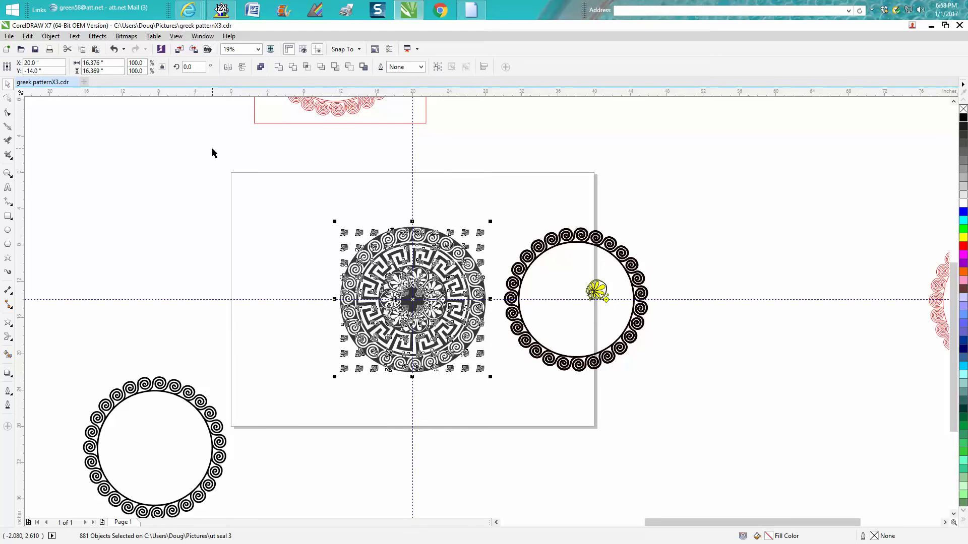
pyautogui.moveTo(413, 299); pyautogui.dragTo(316, 266)
# Group the spiral ring with the yellow flower and centre the group on the page
pyautogui.moveTo(482, 210); pyautogui.dragTo(688, 388)
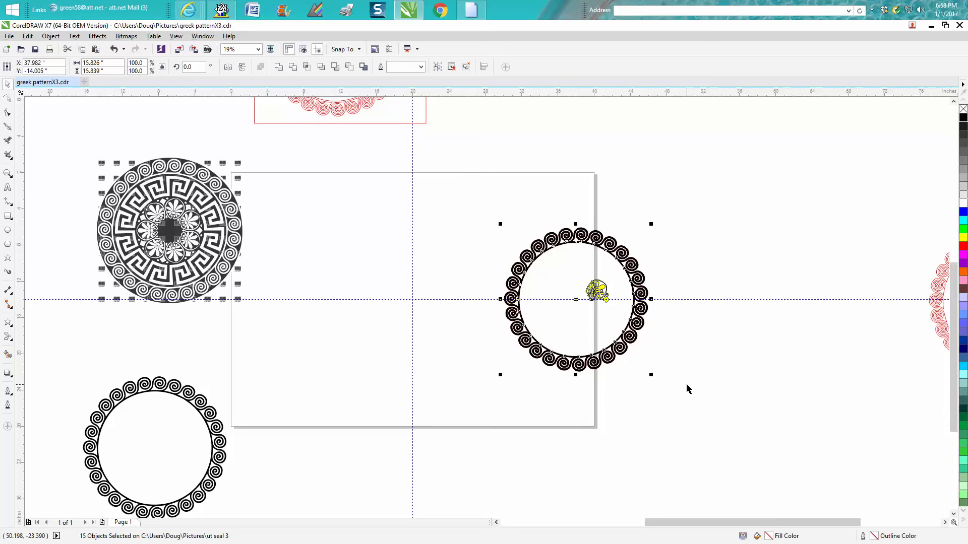
pyautogui.hotkey('ctrl', 'g')
pyautogui.press('p')
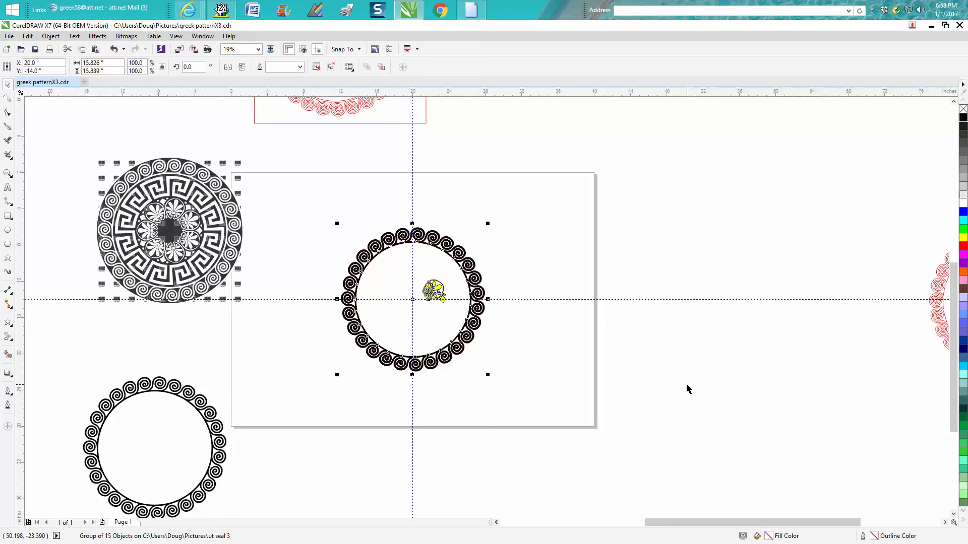
pyautogui.click(8, 173)
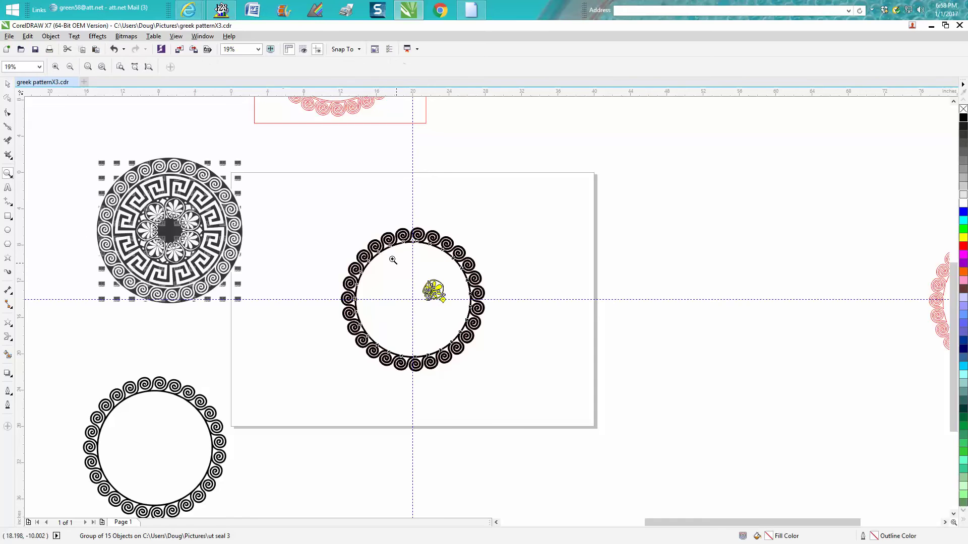
# Zoom in on the spiral ring, then closely on the yellow flower, then back out
pyautogui.moveTo(379, 238); pyautogui.dragTo(536, 353)
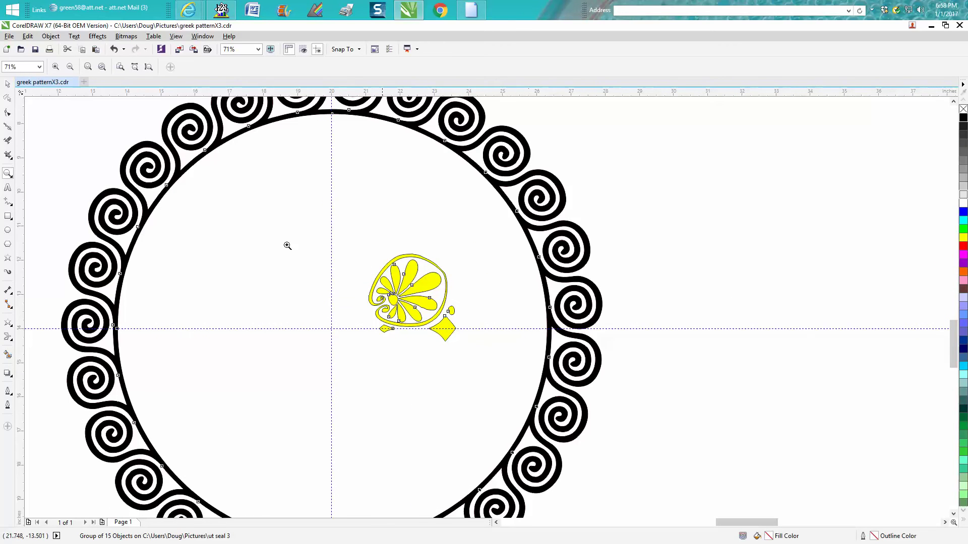
pyautogui.click(8, 84)
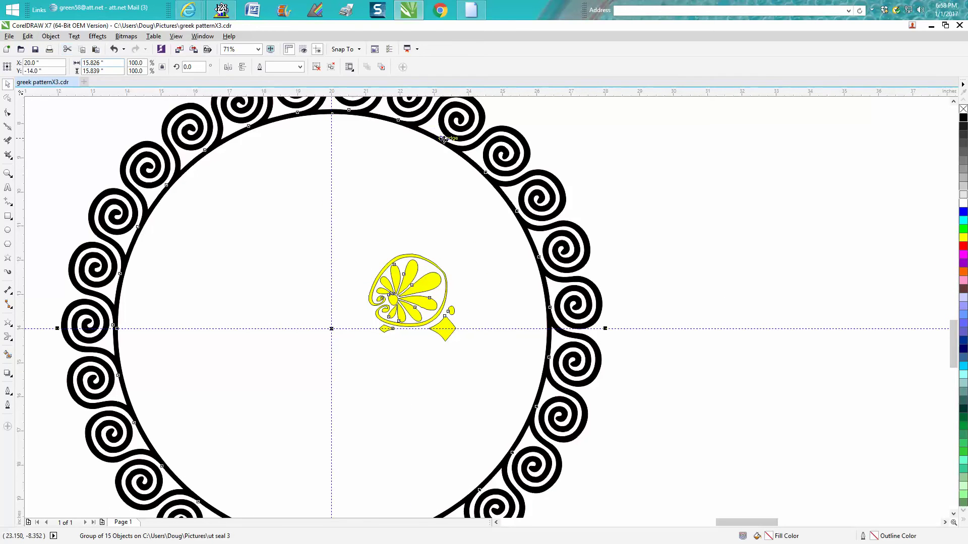
pyautogui.click(8, 173)
pyautogui.moveTo(440, 301); pyautogui.dragTo(371, 257)
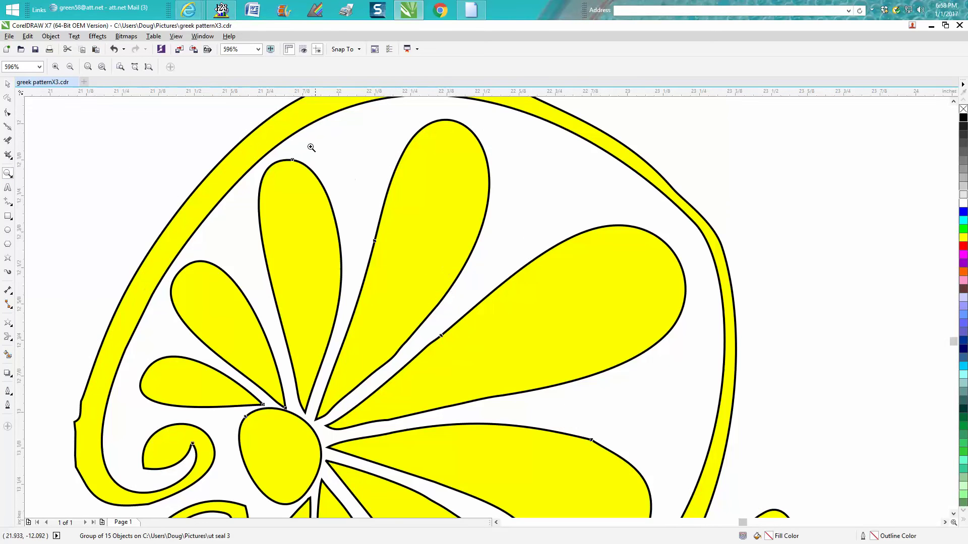
pyautogui.rightClick(134, 401)
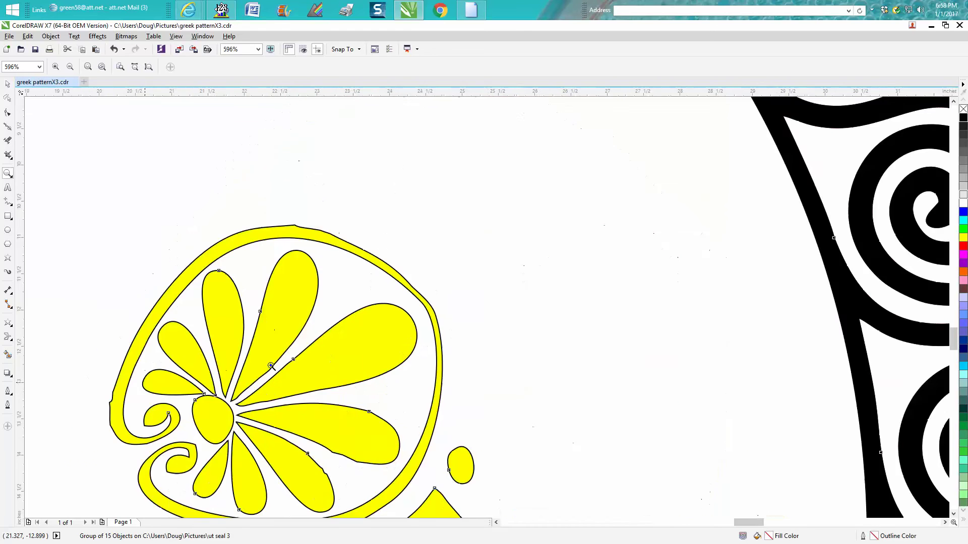
pyautogui.rightClick(252, 363)
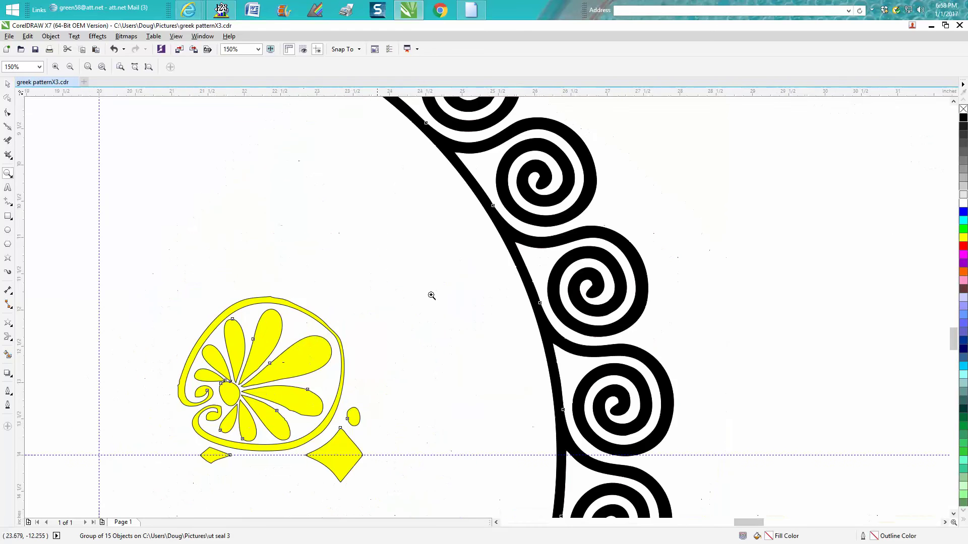
pyautogui.rightClick(517, 240)
# Ungroup the yellow ornament and fill all 14 of its pieces solid black
pyautogui.click(8, 83)
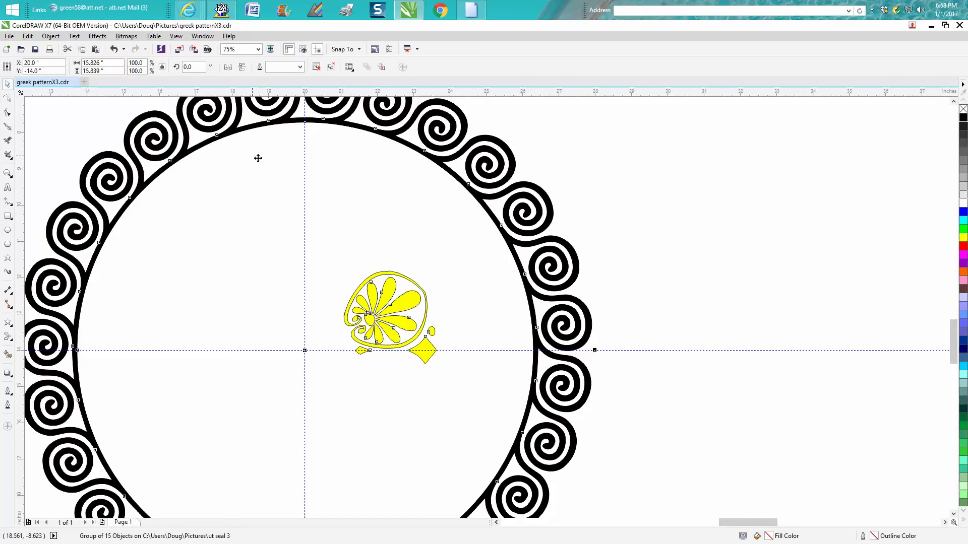
pyautogui.click(50, 36)
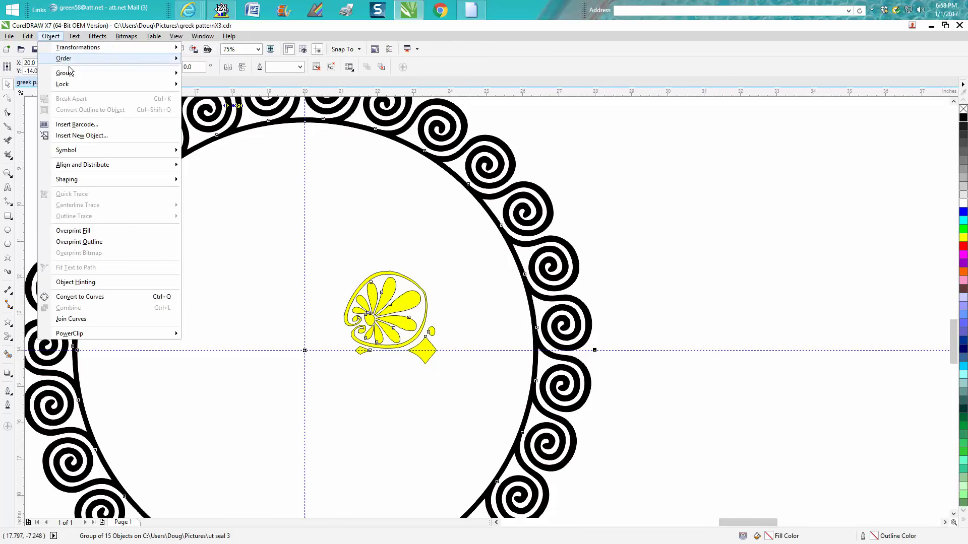
pyautogui.click(212, 85)
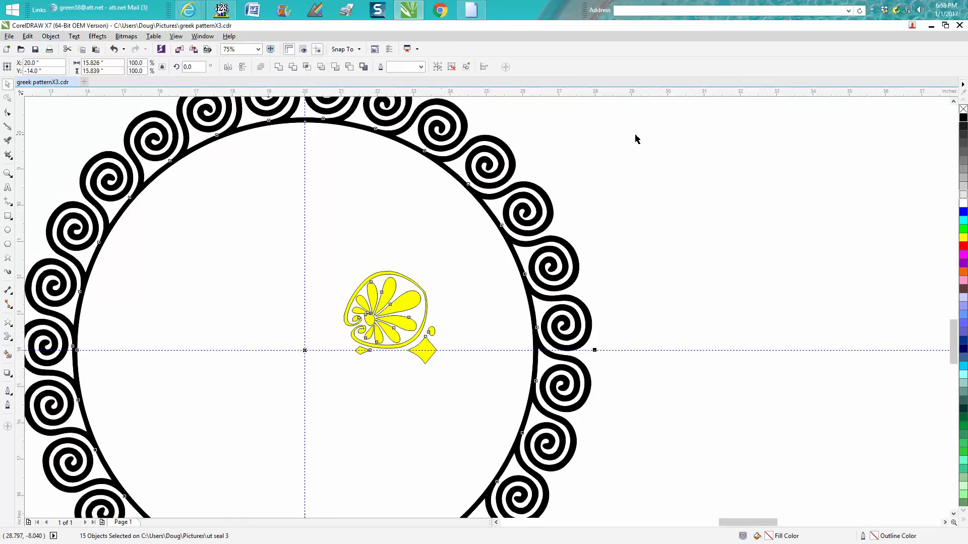
pyautogui.click(445, 286)
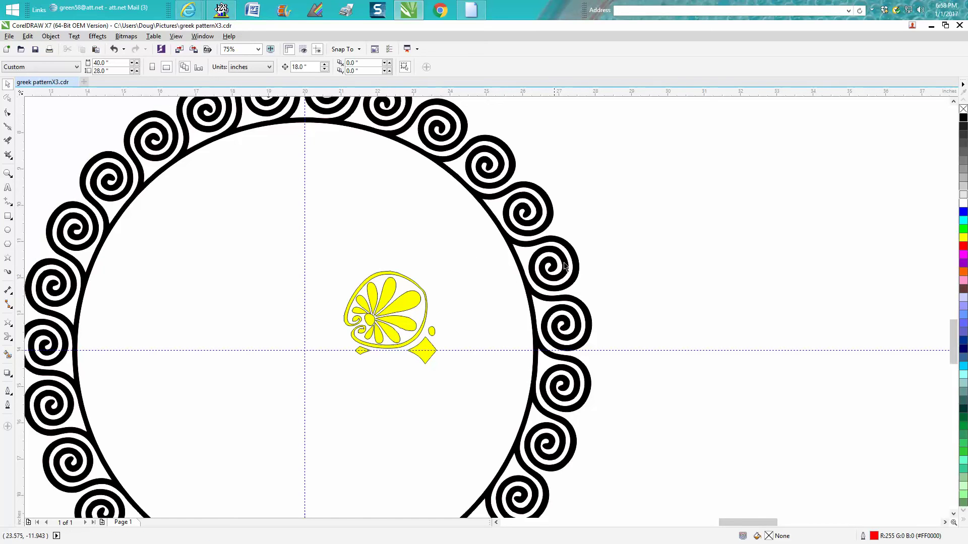
pyautogui.moveTo(633, 235); pyautogui.dragTo(325, 380)
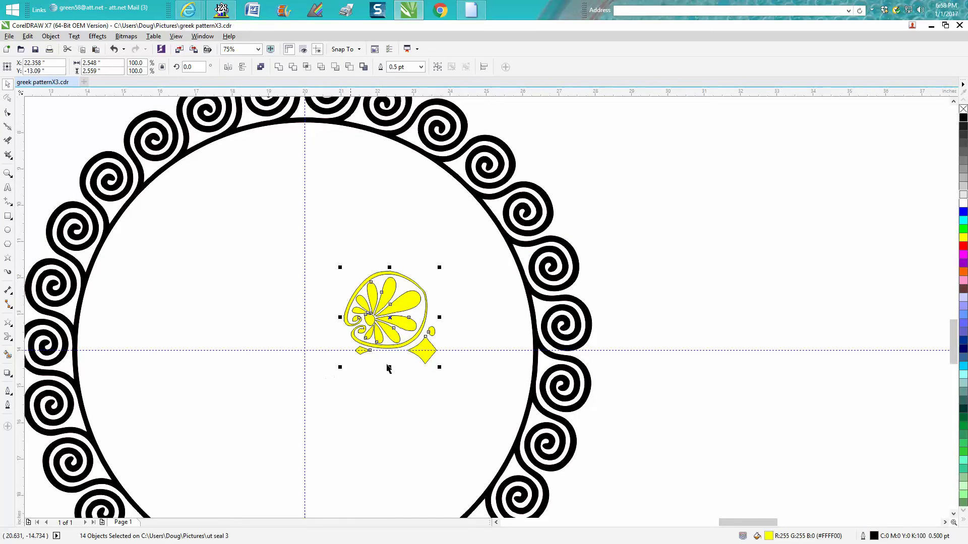
pyautogui.click(963, 118)
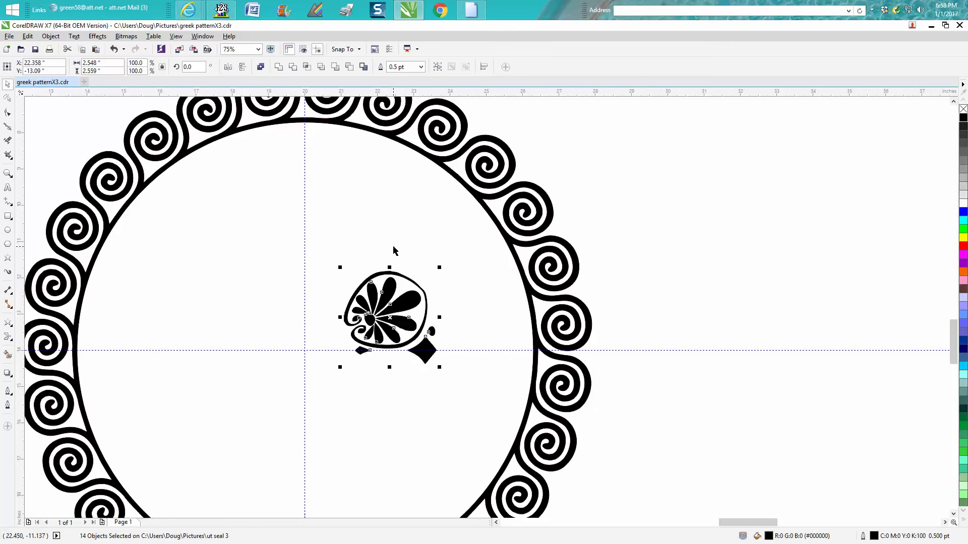
pyautogui.click(390, 315)
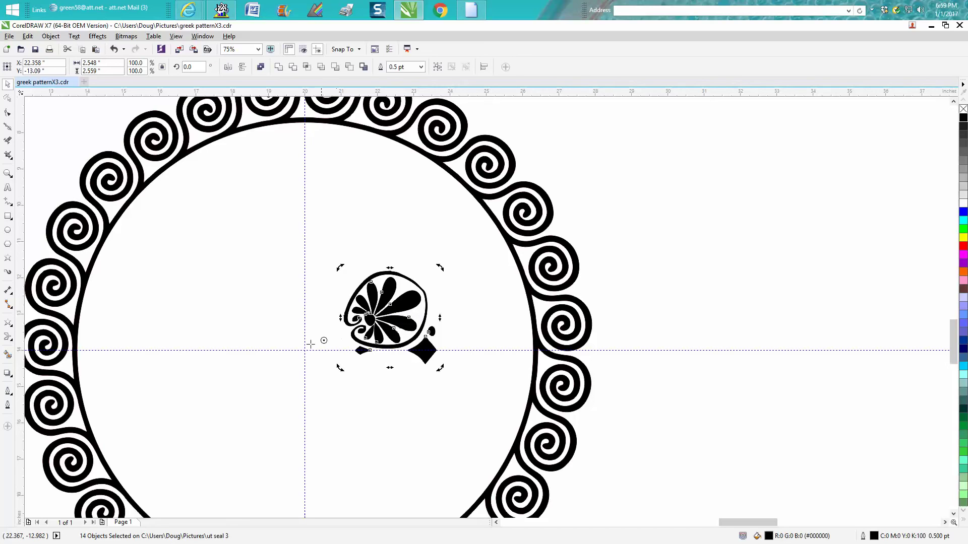
pyautogui.moveTo(391, 315); pyautogui.dragTo(305, 350)
pyautogui.doubleClick(196, 67)
pyautogui.write('51.4286')
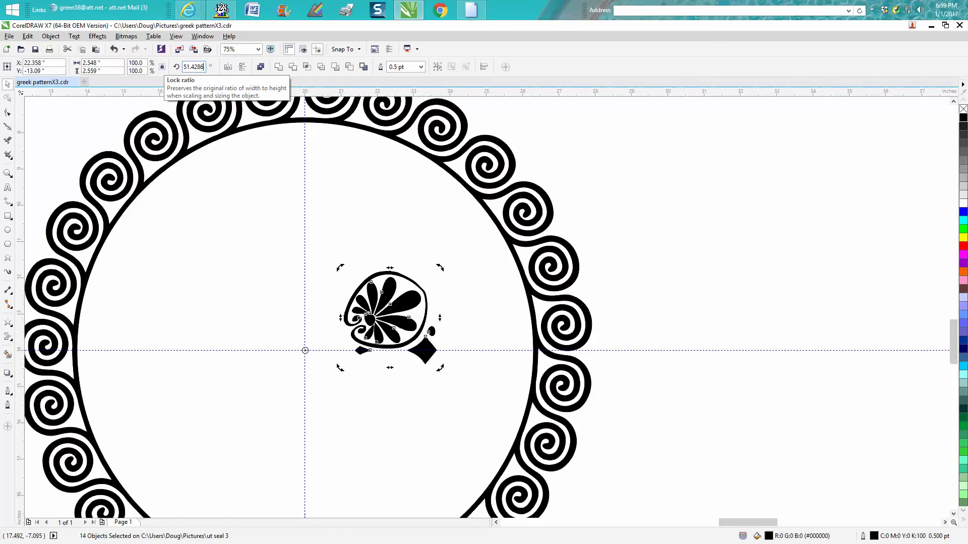
pyautogui.press('Return')
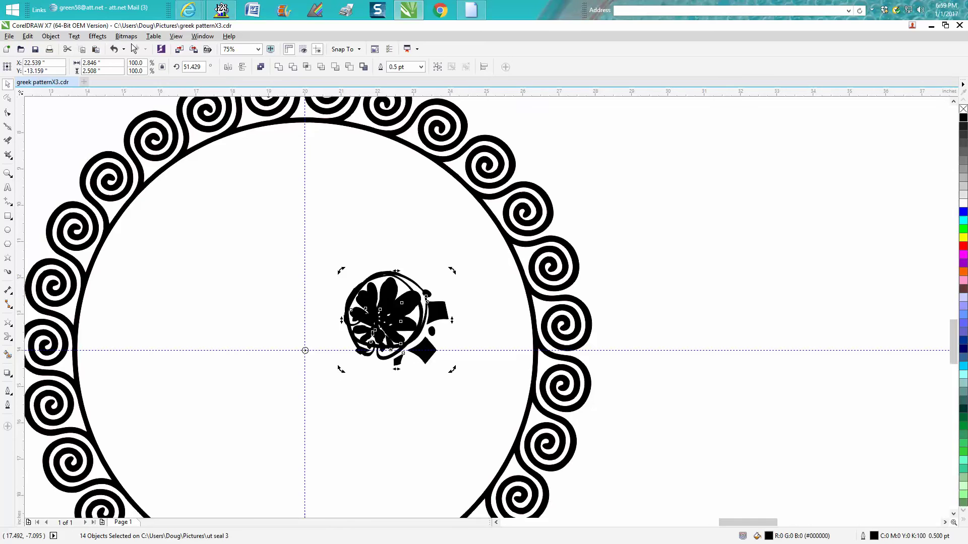
pyautogui.click(114, 49)
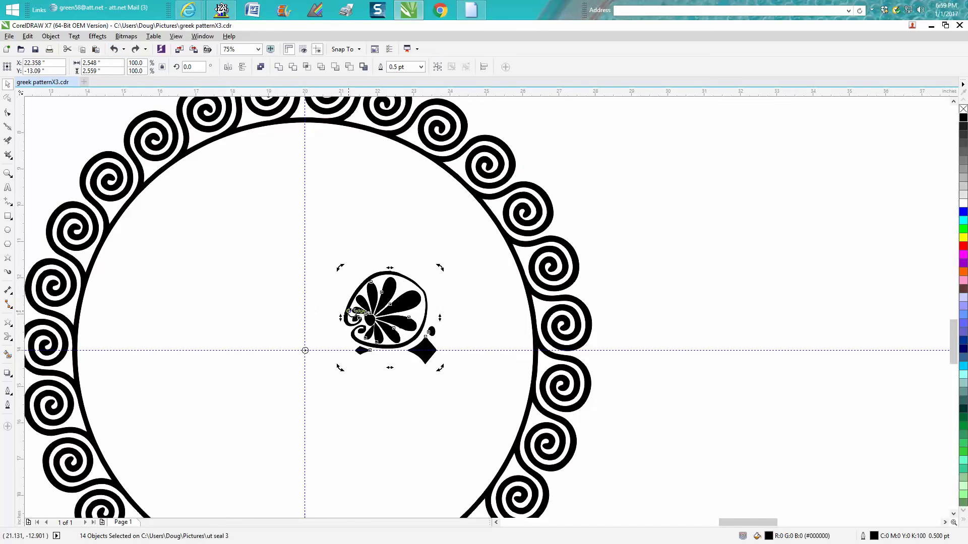
pyautogui.click(654, 230)
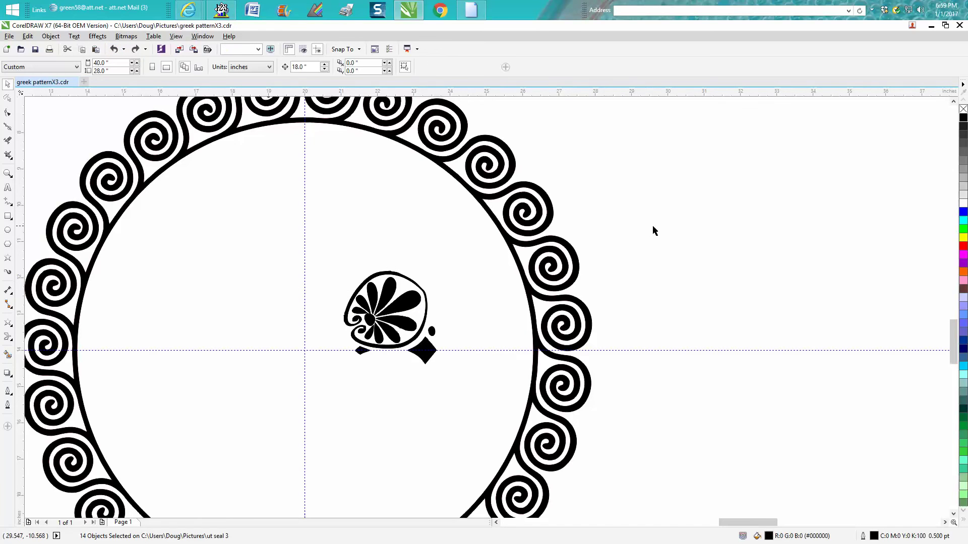
pyautogui.click(434, 350)
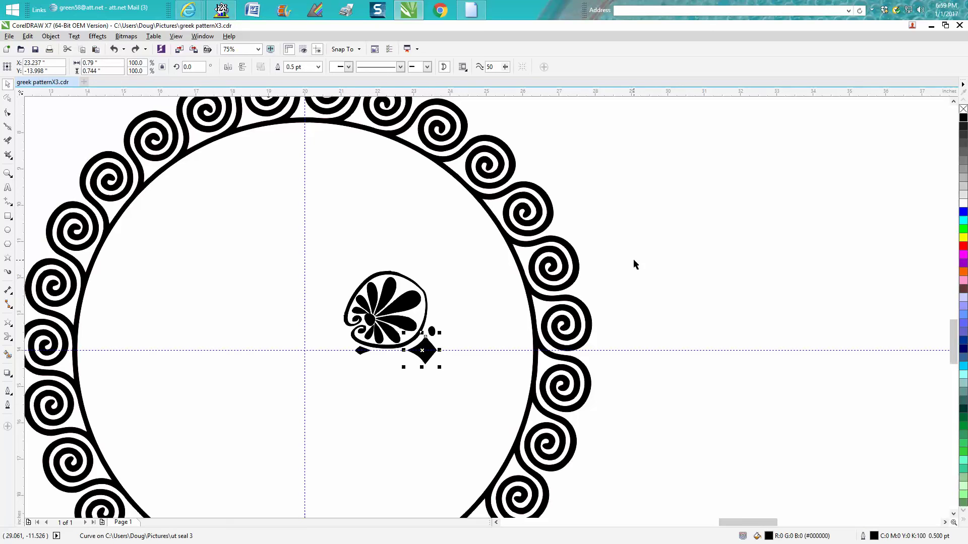
pyautogui.moveTo(636, 244); pyautogui.dragTo(338, 385)
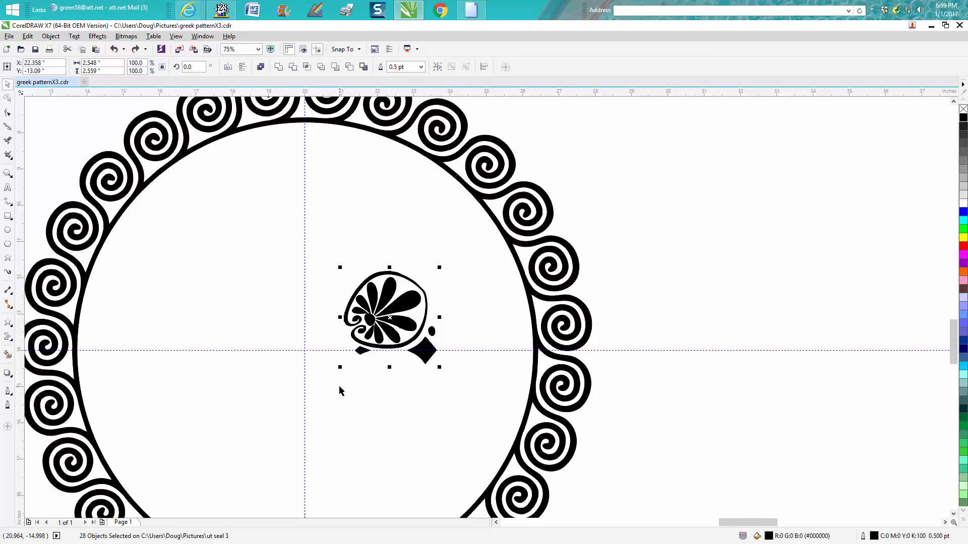
# Group the flower pieces into one object, undoing an accidental move
pyautogui.hotkey('ctrl', 'g')
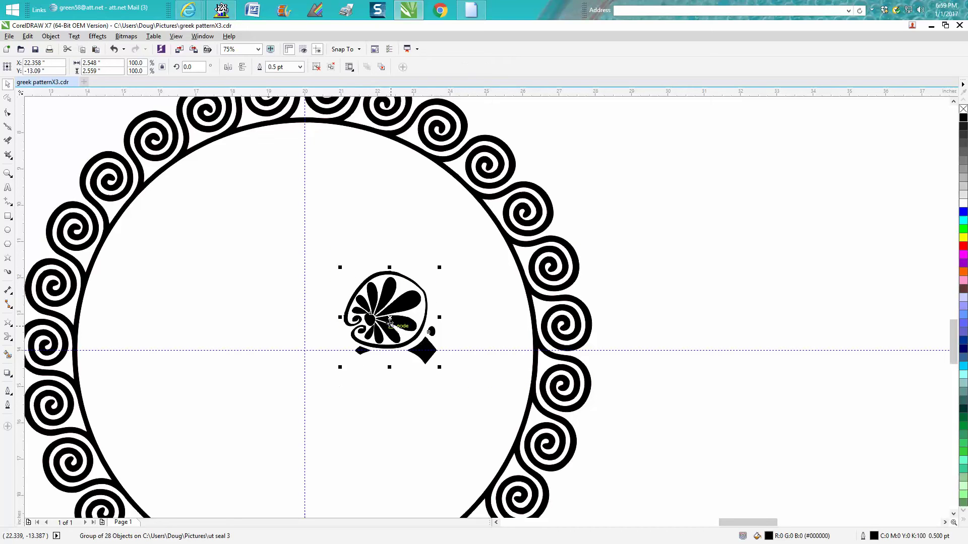
pyautogui.moveTo(395, 350); pyautogui.dragTo(399, 379)
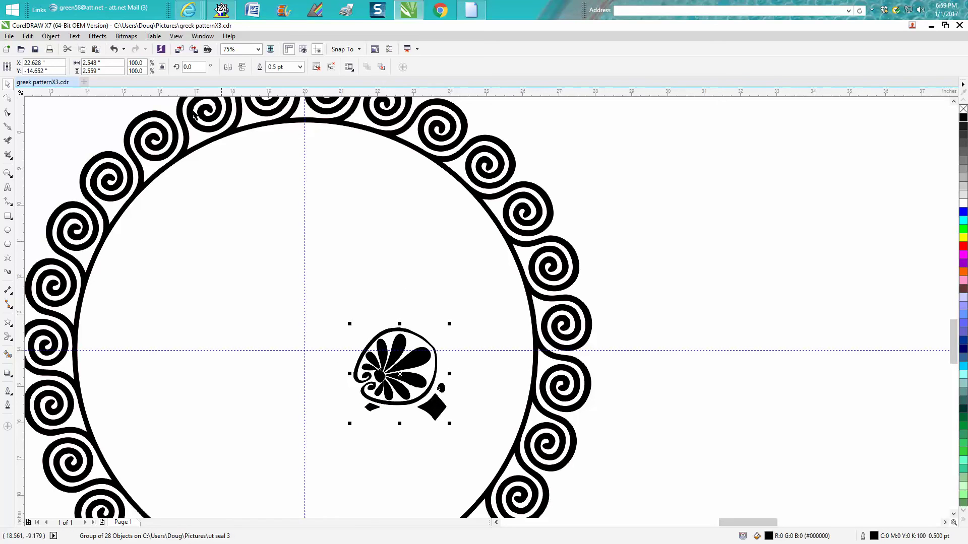
pyautogui.hotkey('ctrl', 'z')
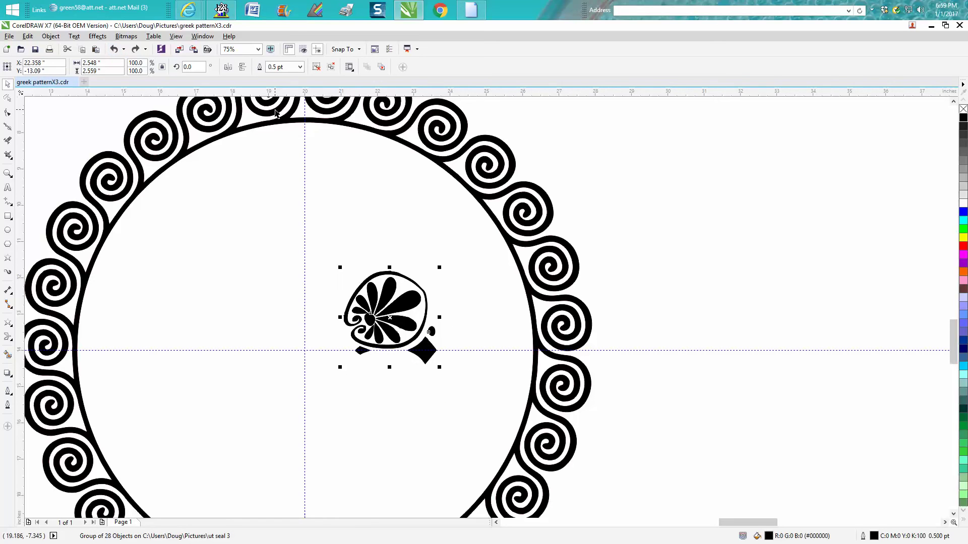
# Duplicate the flower at 51.4286° around the circle's centre until seven form a ring
pyautogui.click(390, 316)
pyautogui.moveTo(389, 317); pyautogui.dragTo(304, 350)
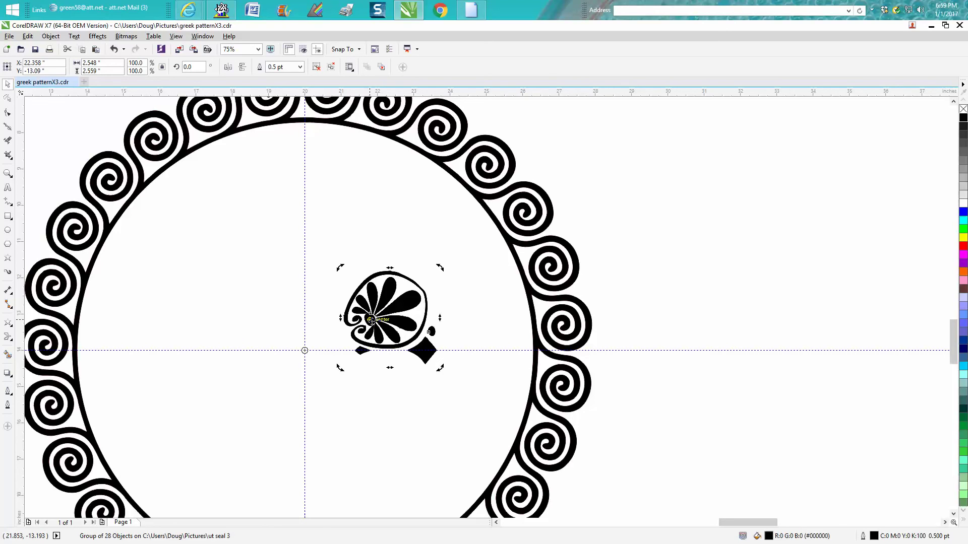
pyautogui.click(185, 66)
pyautogui.write('51.4286')
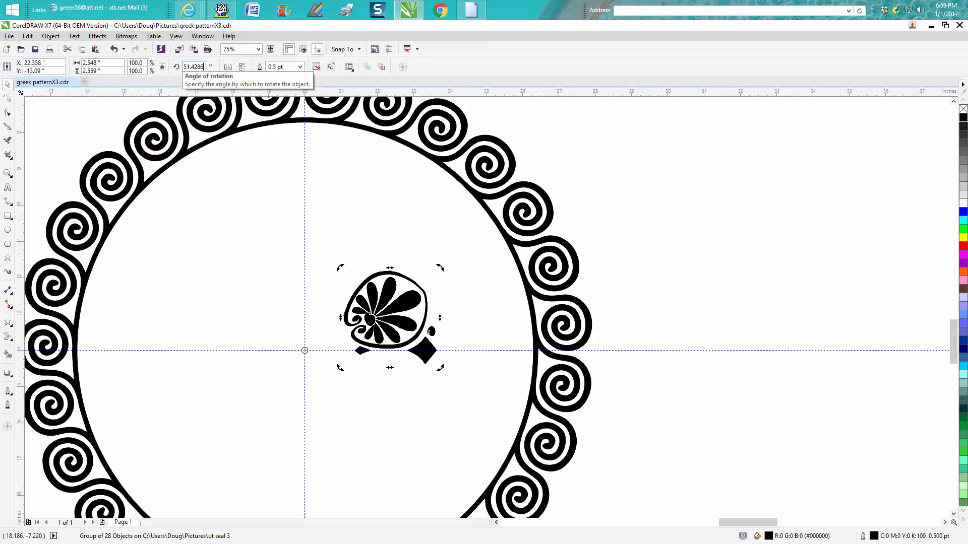
pyautogui.press('Return')
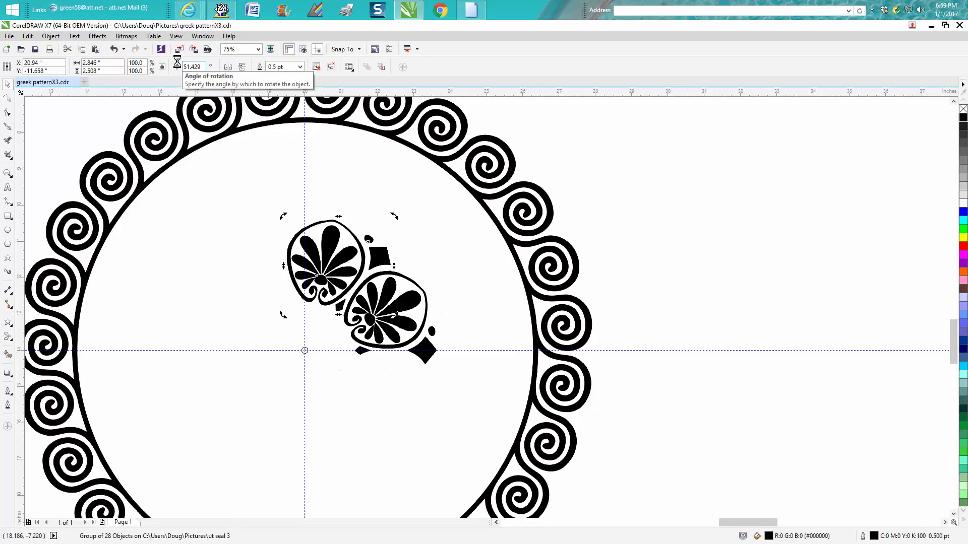
pyautogui.hotkey('ctrl', 'r')
pyautogui.hotkey('ctrl', 'r')
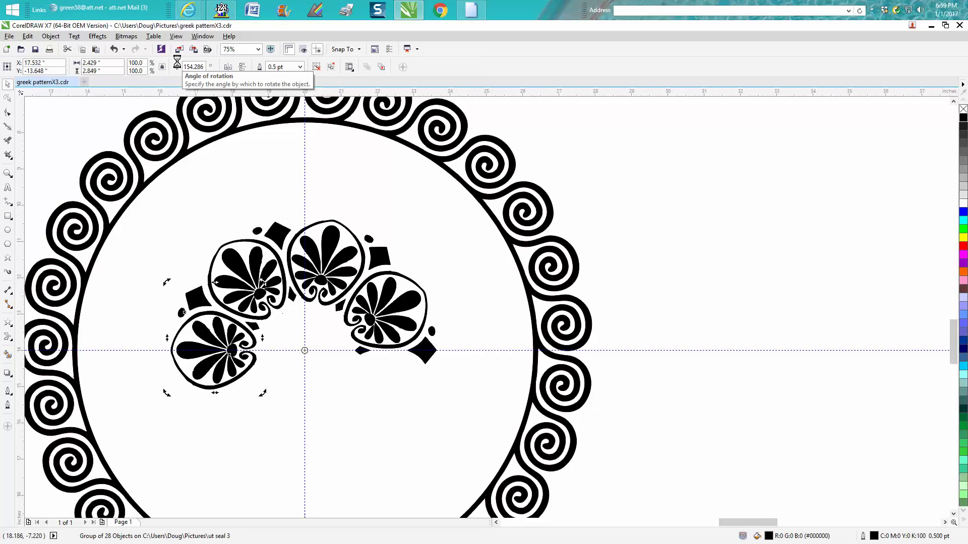
pyautogui.hotkey('ctrl', 'r')
pyautogui.hotkey('ctrl', 'r')
pyautogui.hotkey('ctrl', 'r')
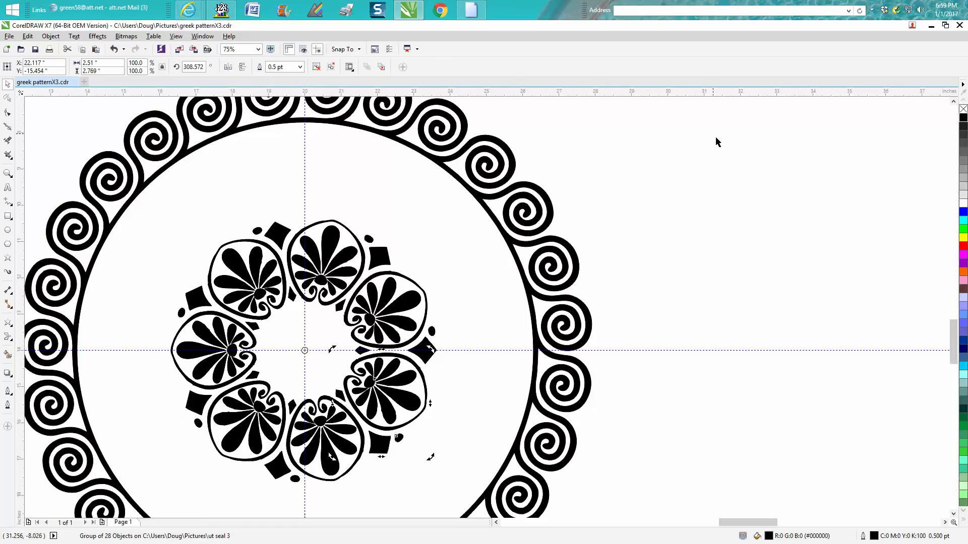
pyautogui.click(693, 182)
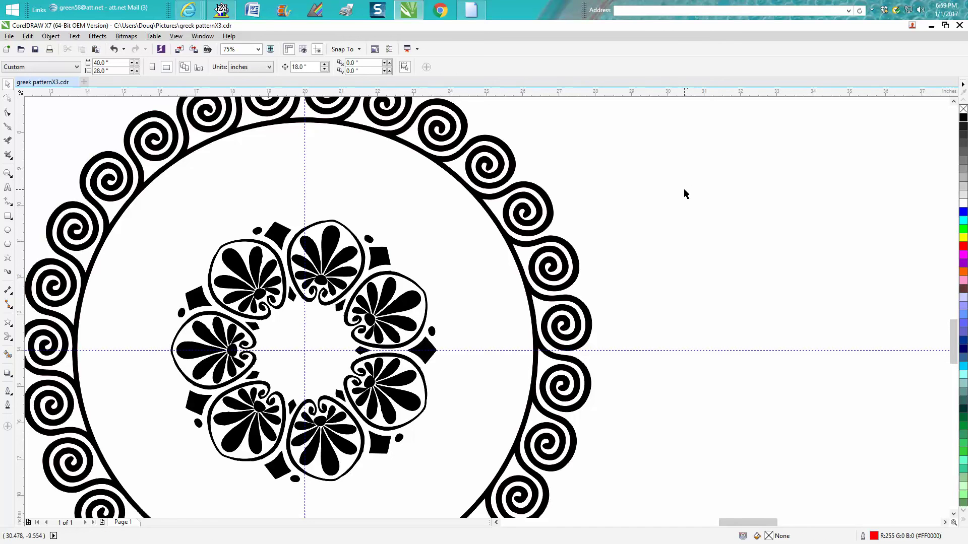
pyautogui.click(7, 173)
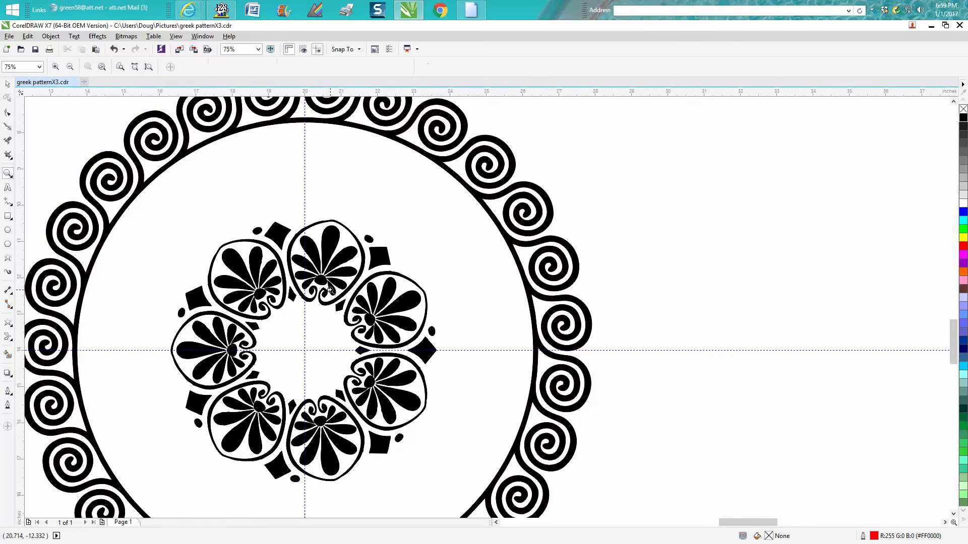
pyautogui.moveTo(375, 267); pyautogui.dragTo(442, 299)
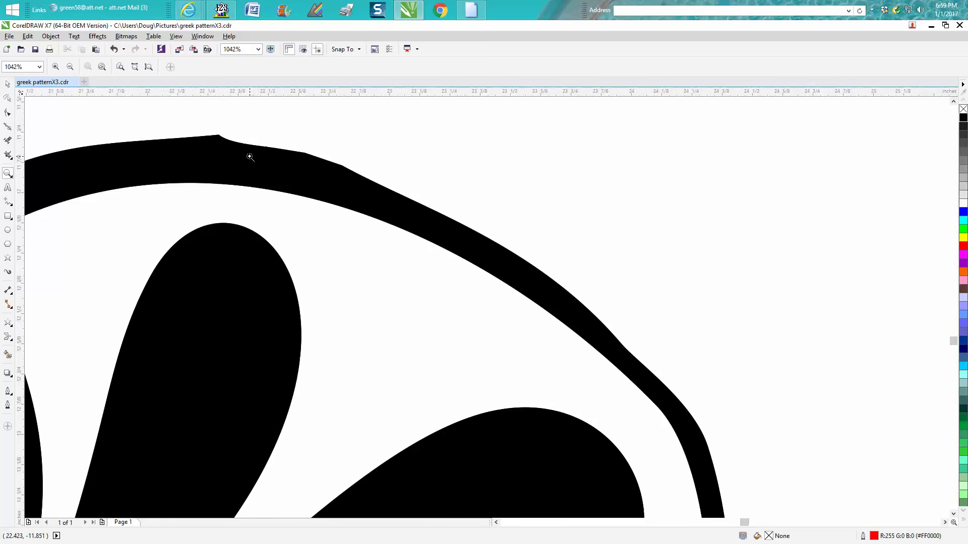
pyautogui.scroll(-5, 250, 158)
pyautogui.scroll(-1, 313, 190)
pyautogui.scroll(-2, 353, 204)
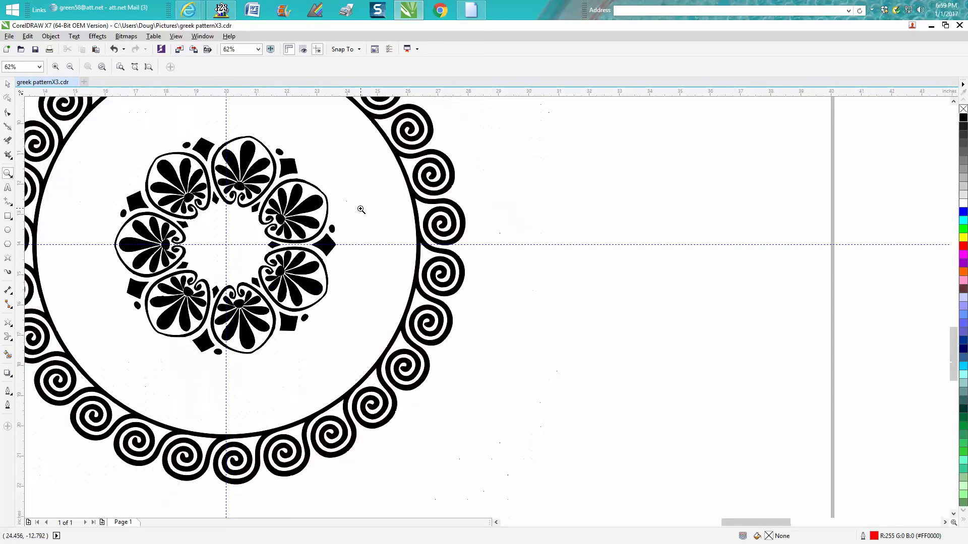
pyautogui.scroll(-1, 356, 231)
pyautogui.scroll(-1, 363, 231)
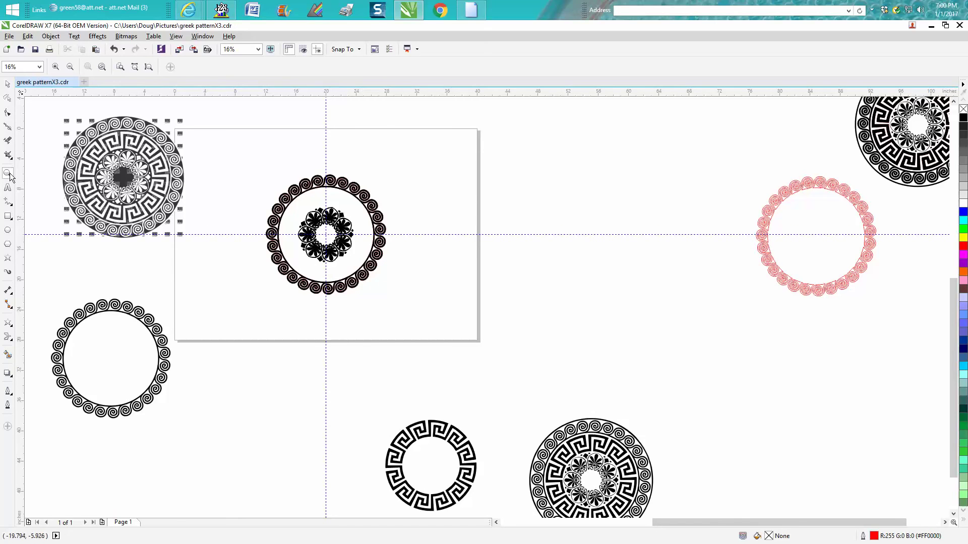
pyautogui.moveTo(255, 168); pyautogui.dragTo(447, 308)
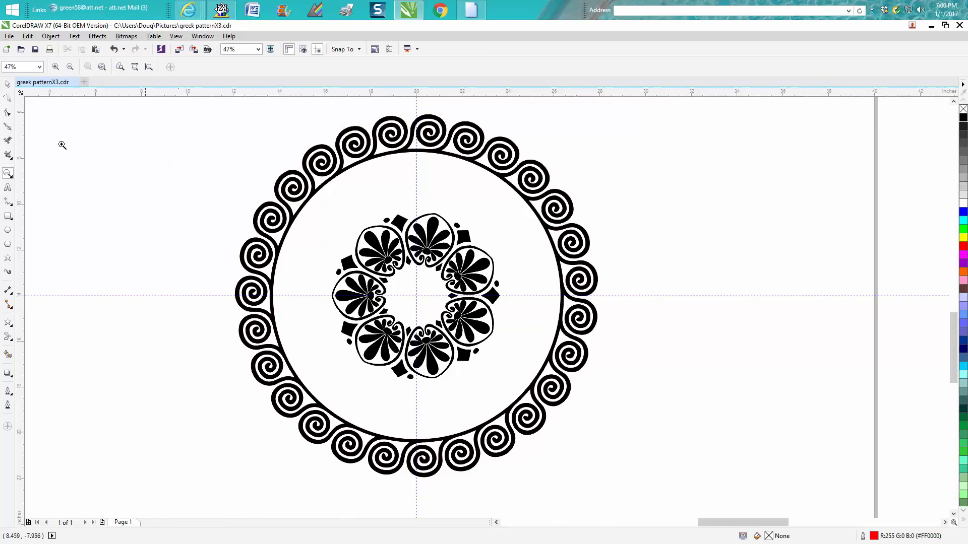
pyautogui.click(8, 84)
# Group the flower ring with its spiral border, move it off-page right, and place a duplicate beside it
pyautogui.moveTo(184, 109); pyautogui.dragTo(647, 493)
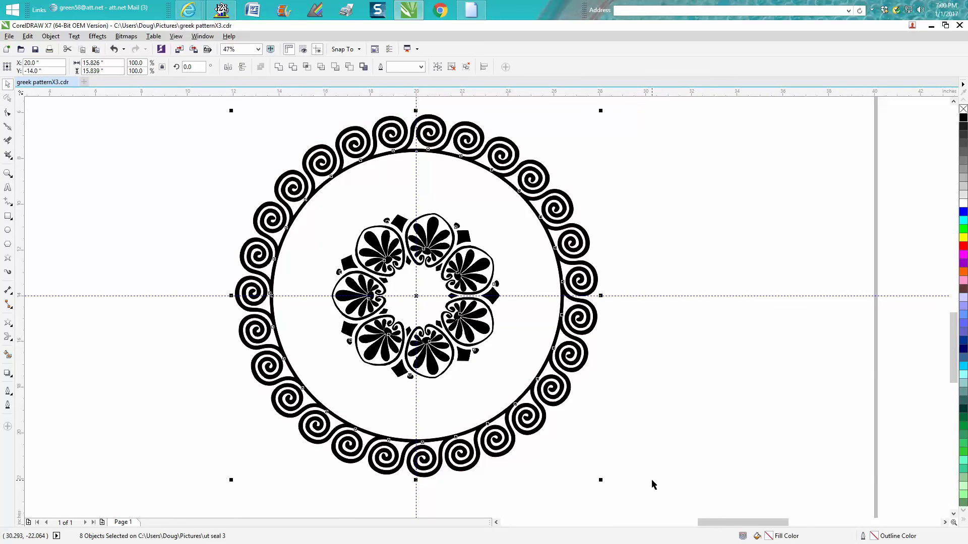
pyautogui.hotkey('ctrl', 'g')
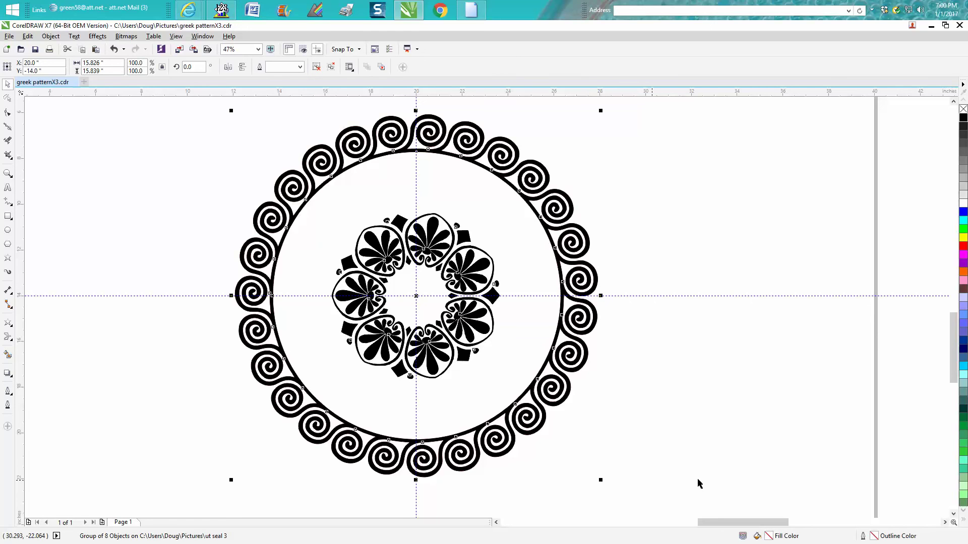
pyautogui.scroll(-1, 671, 441)
pyautogui.scroll(-1, 668, 437)
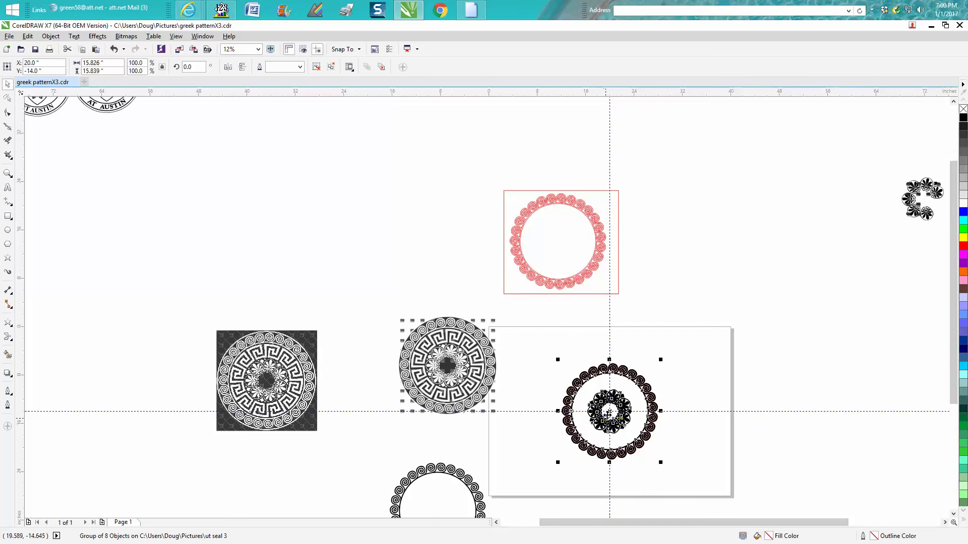
pyautogui.moveTo(609, 412); pyautogui.dragTo(712, 278)
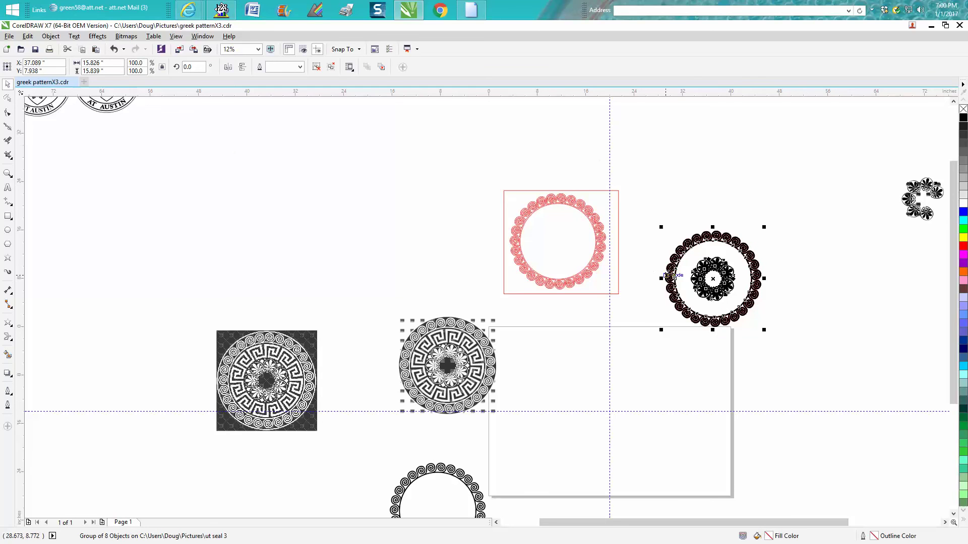
pyautogui.moveTo(713, 280)
pyautogui.mouseDown()
pyautogui.moveTo(799, 316)
pyautogui.moveTo(811, 333)
pyautogui.mouseUp()
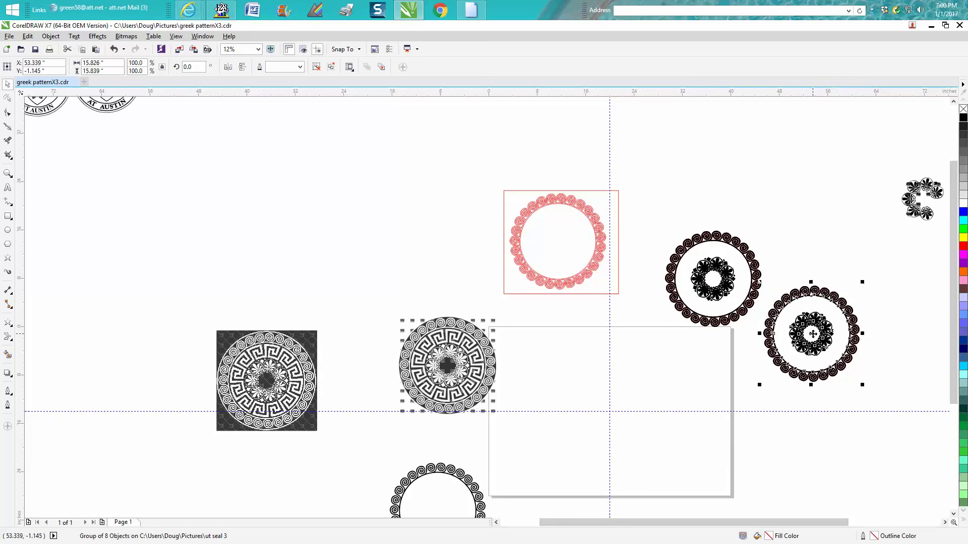